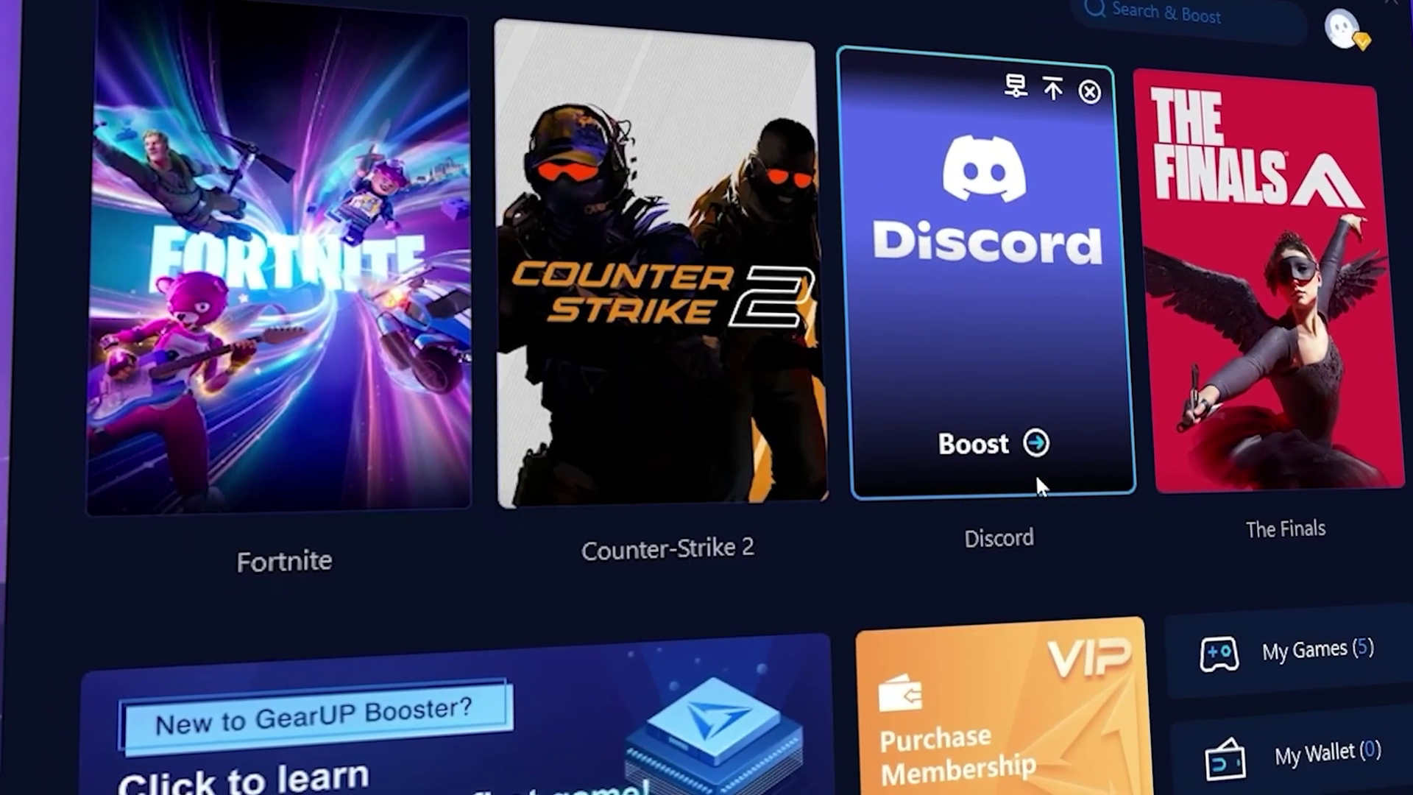
# Step: Highlight the GearUp Booster link line and preview 1-Optimized Registries before returning to the pack folder
pyautogui.moveTo(1233, 353)
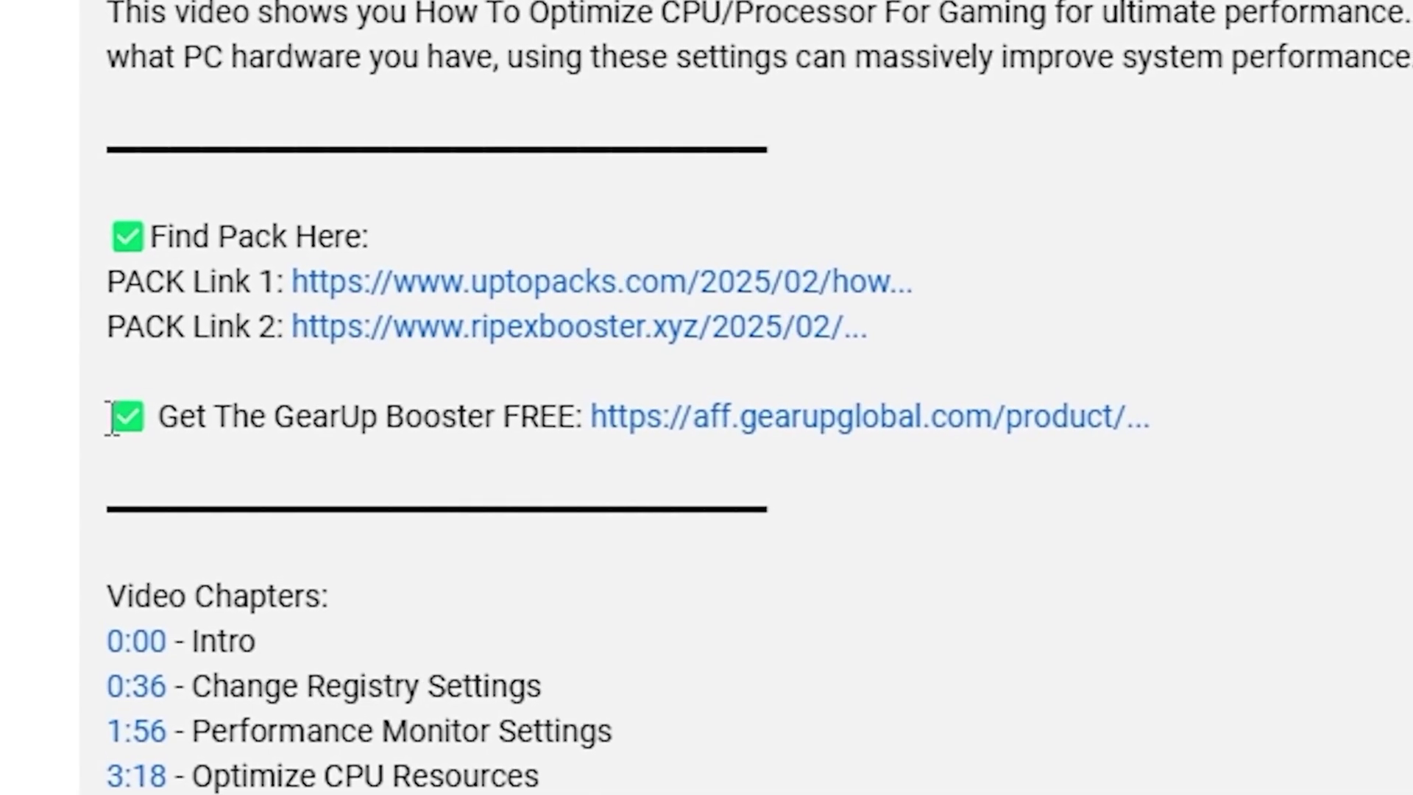
pyautogui.moveTo(114, 426); pyautogui.dragTo(1155, 433)
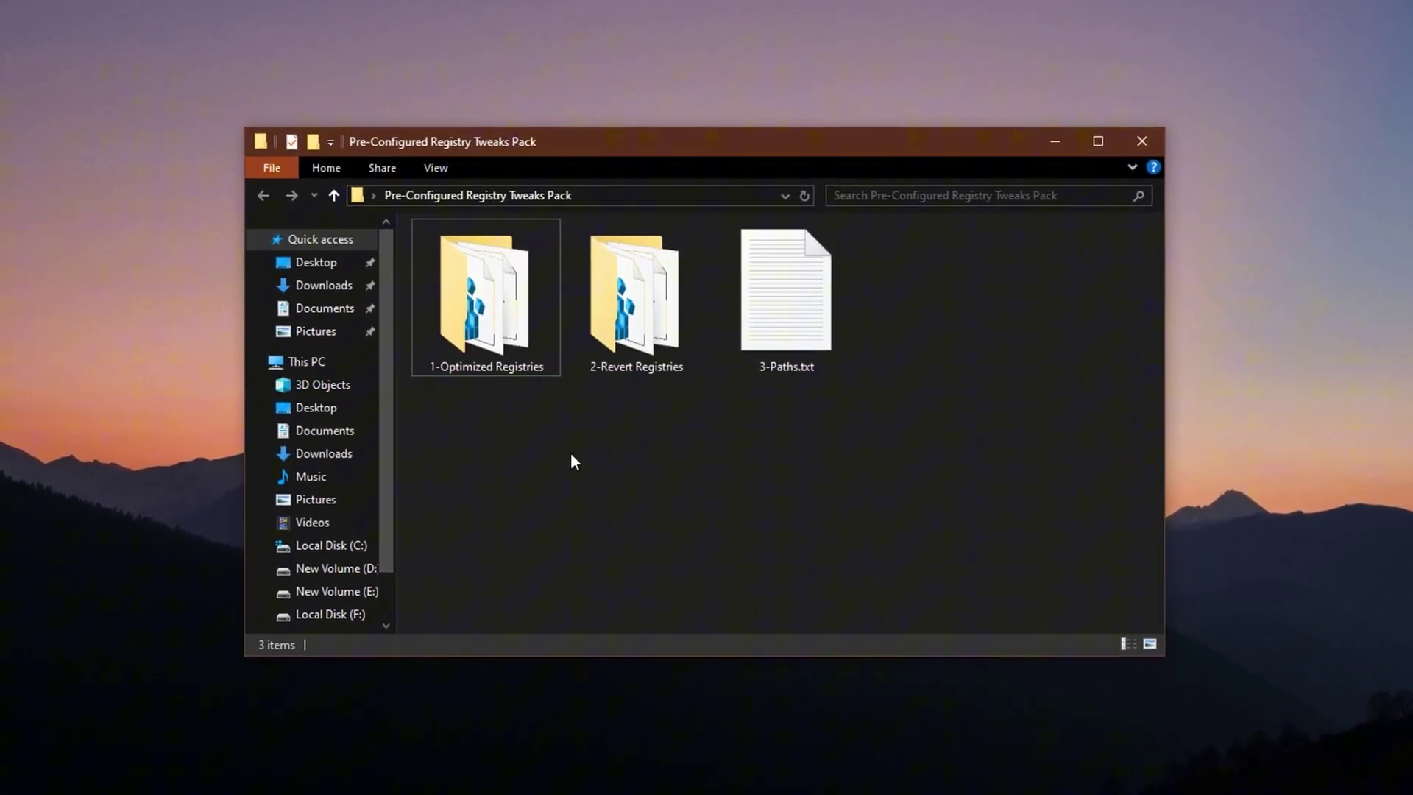
pyautogui.doubleClick(505, 338)
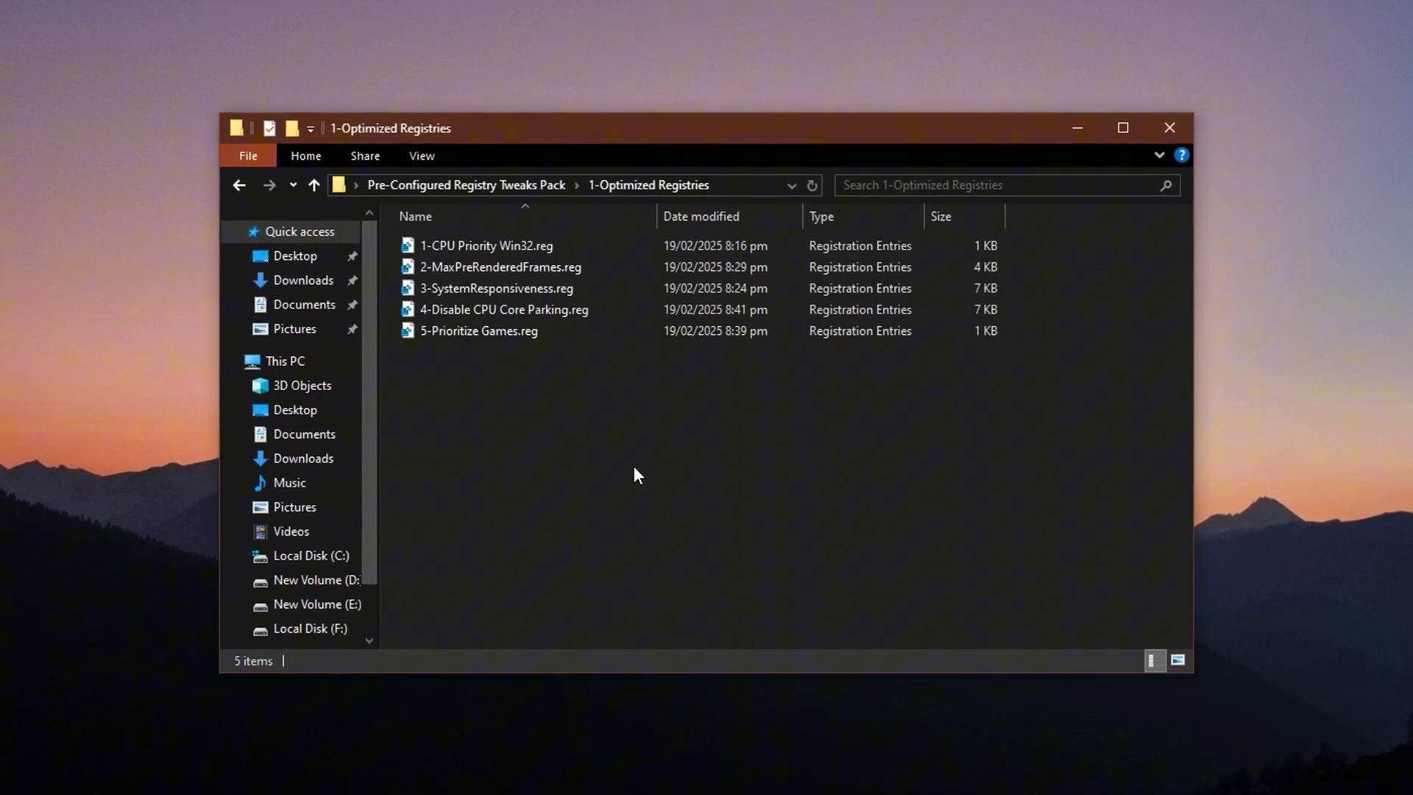
pyautogui.hotkey('alt', 'Left')
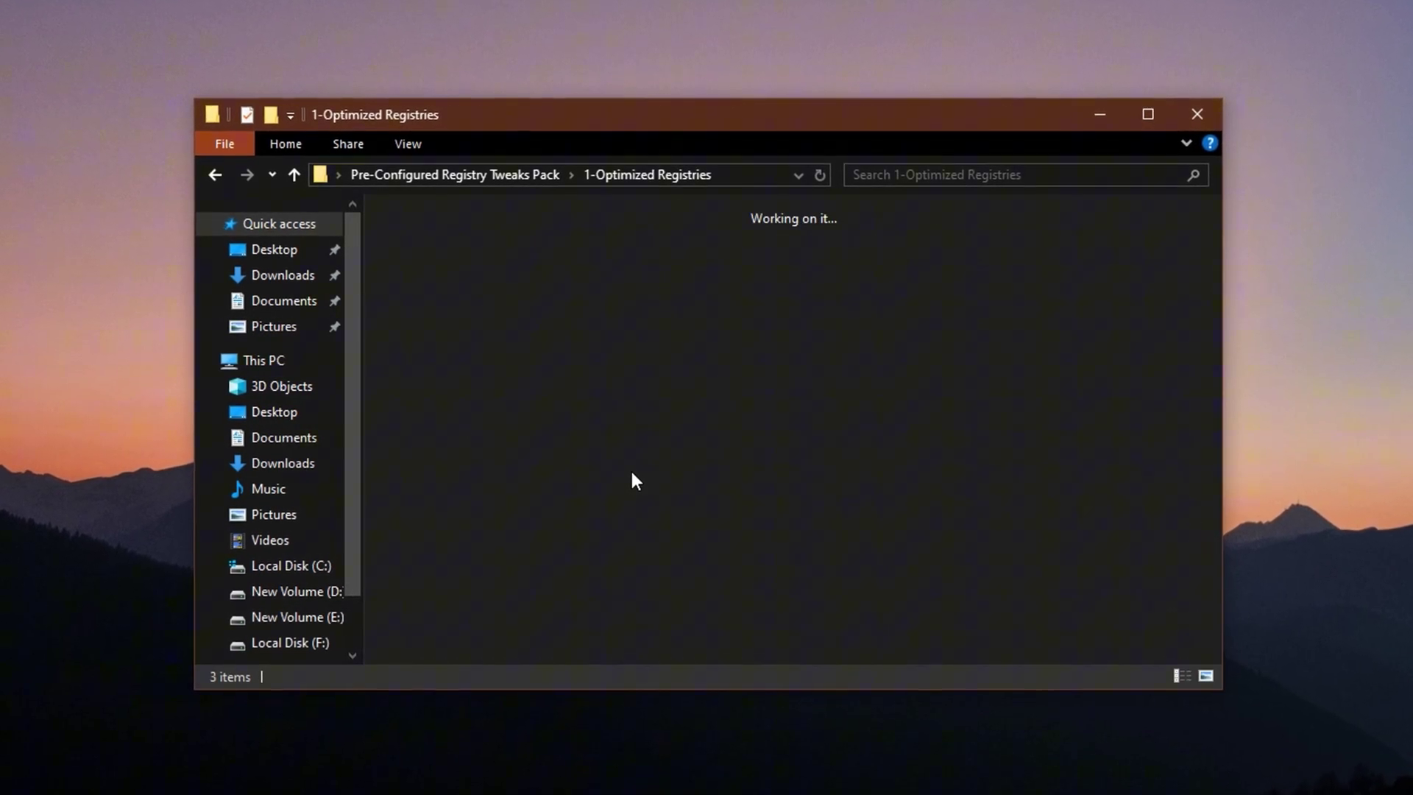
pyautogui.click(553, 446)
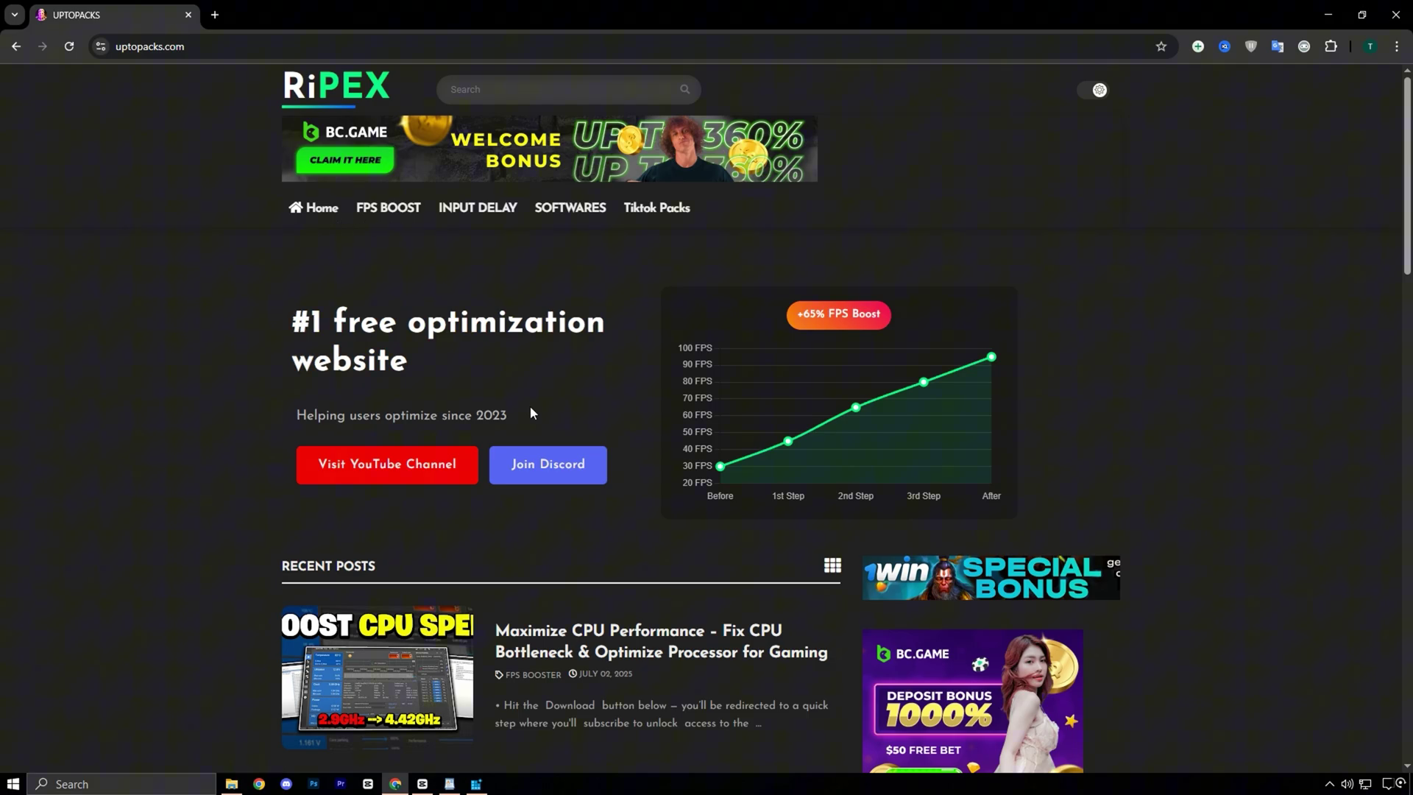
pyautogui.scroll(-5, 533, 413)
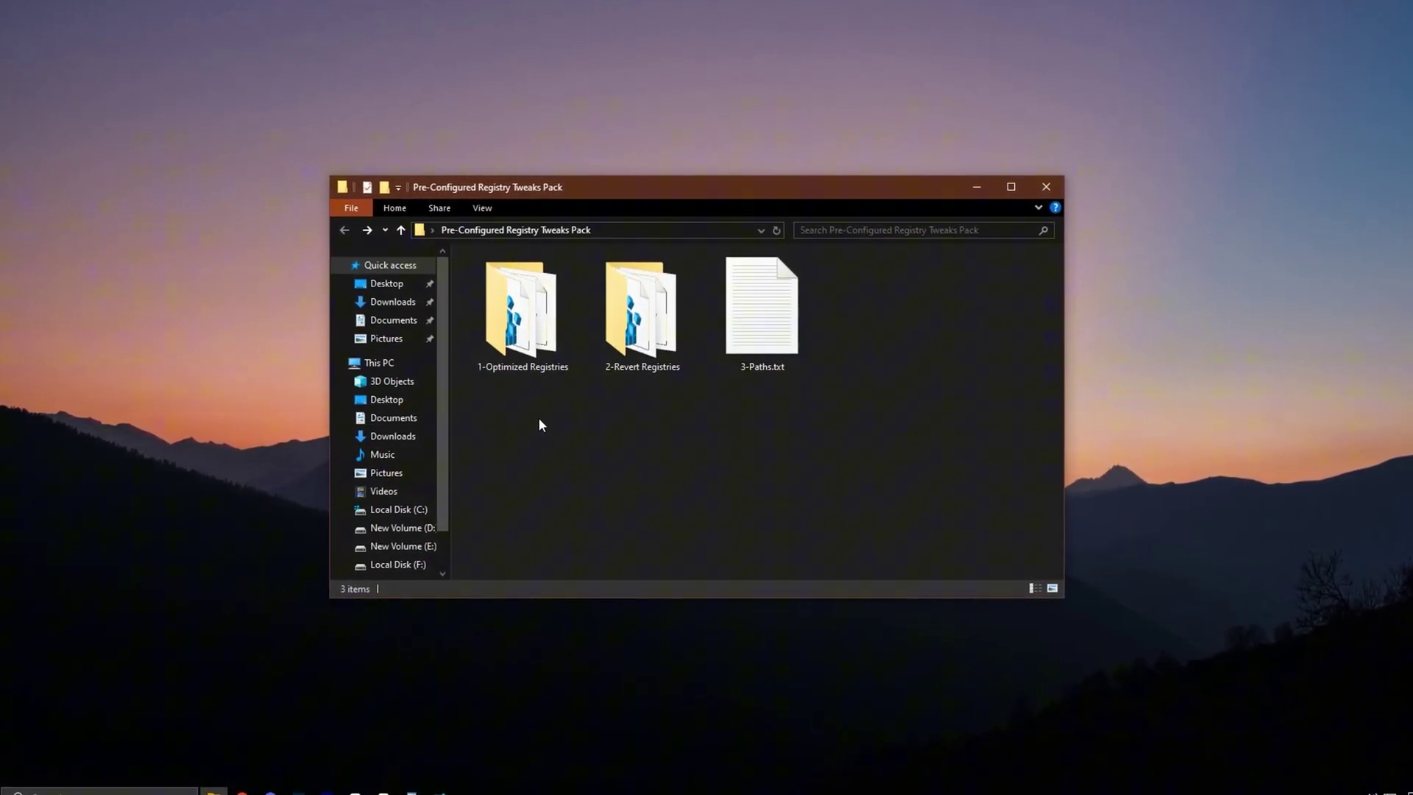
# Step: Check 1-Optimized Registries again, then open the 2-Revert Registries folder from the pack folder
pyautogui.doubleClick(520, 313)
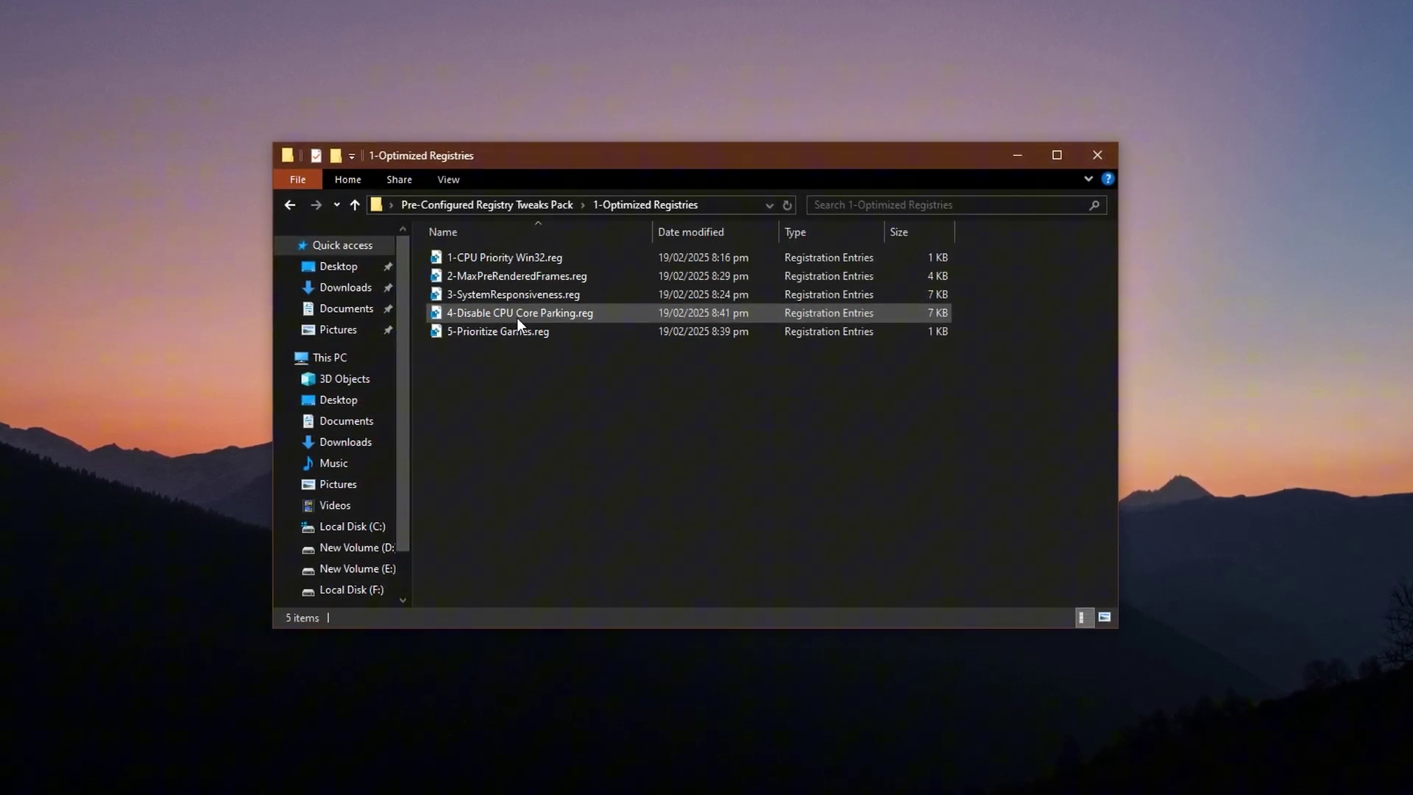
pyautogui.press('BackSpace')
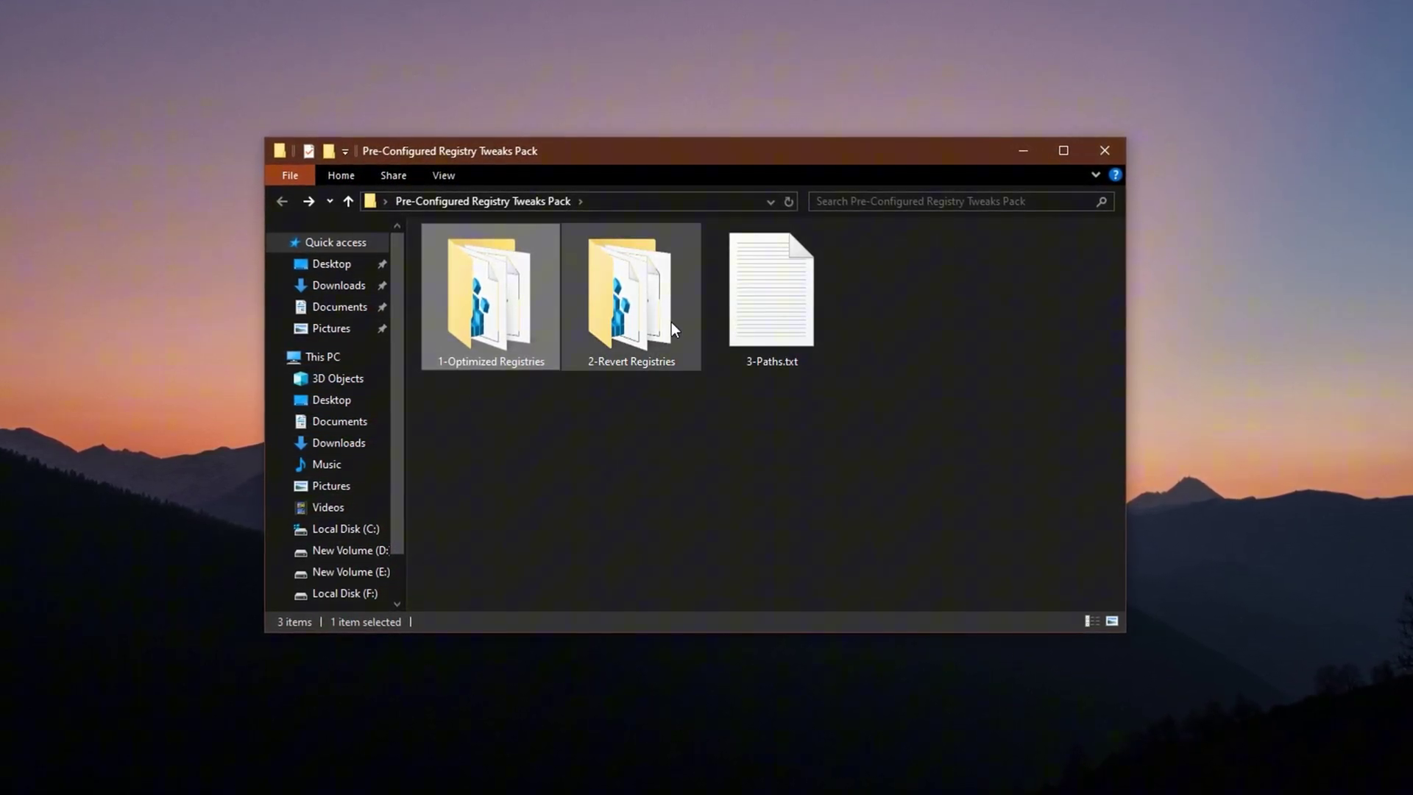
pyautogui.click(619, 314)
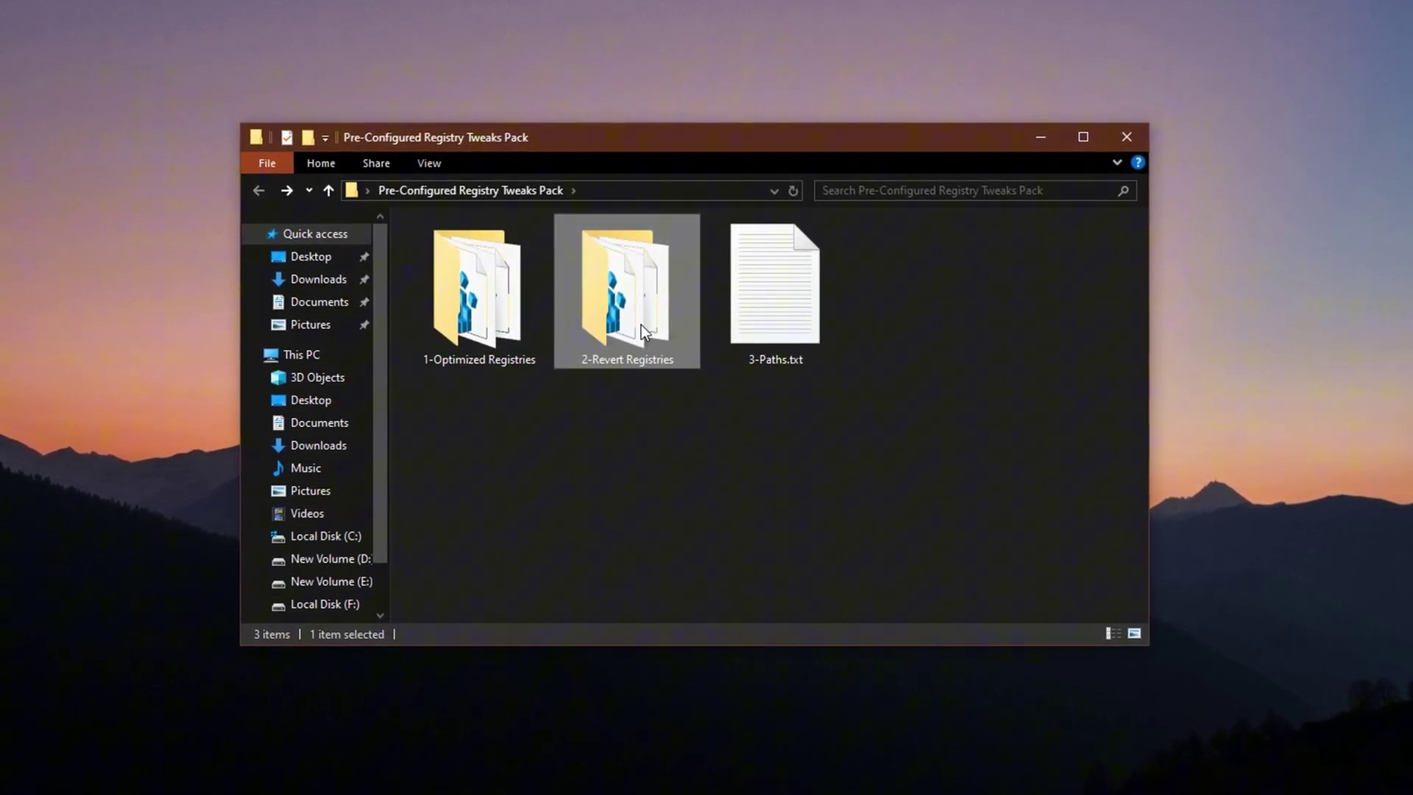
pyautogui.doubleClick(644, 331)
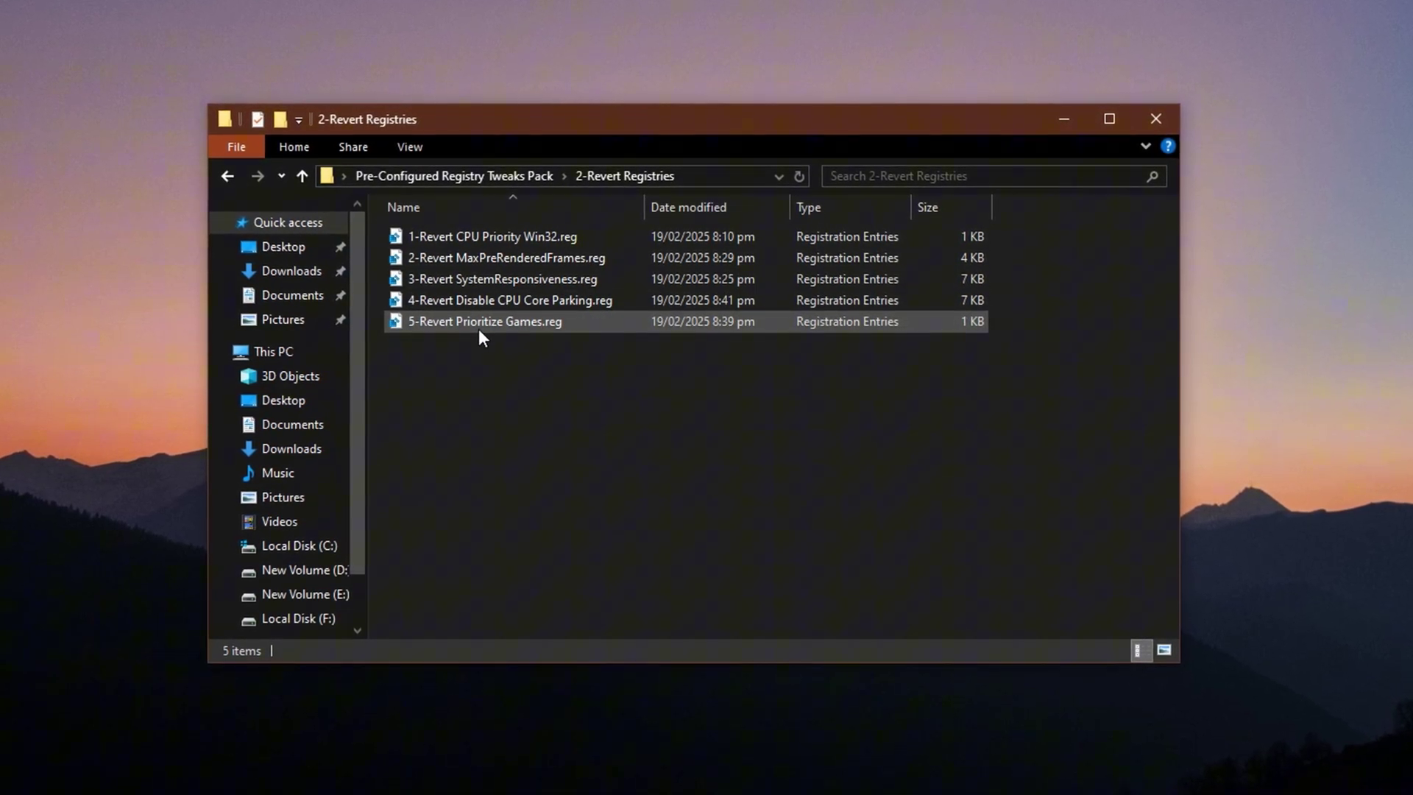
# Step: Go up to the tweaks pack folder and read the registry paths in 3-Paths.txt in Notepad
pyautogui.hotkey('alt', 'Up')
pyautogui.click(796, 287)
pyautogui.doubleClick(798, 286)
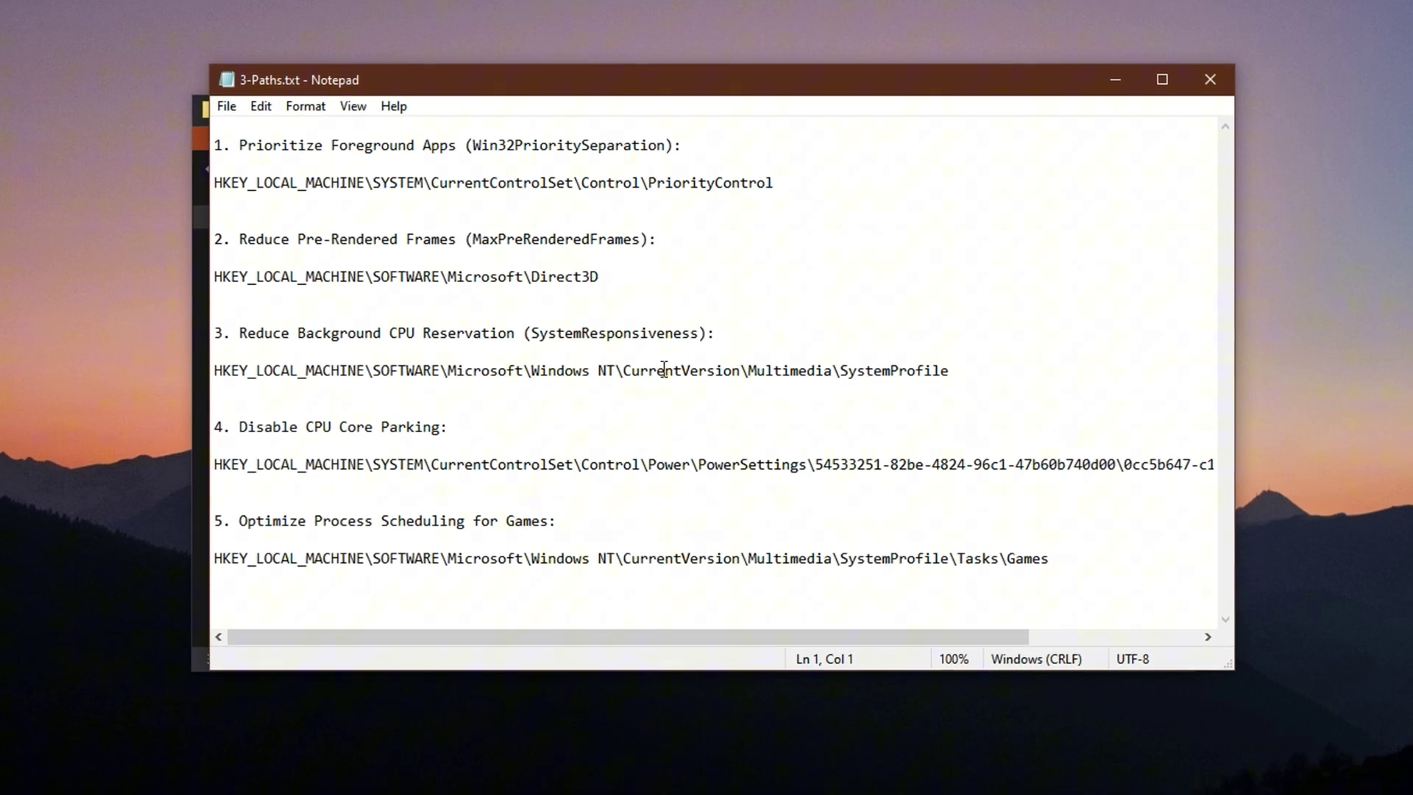
pyautogui.hscroll(2, 473, 552)
pyautogui.hscroll(-2, 473, 556)
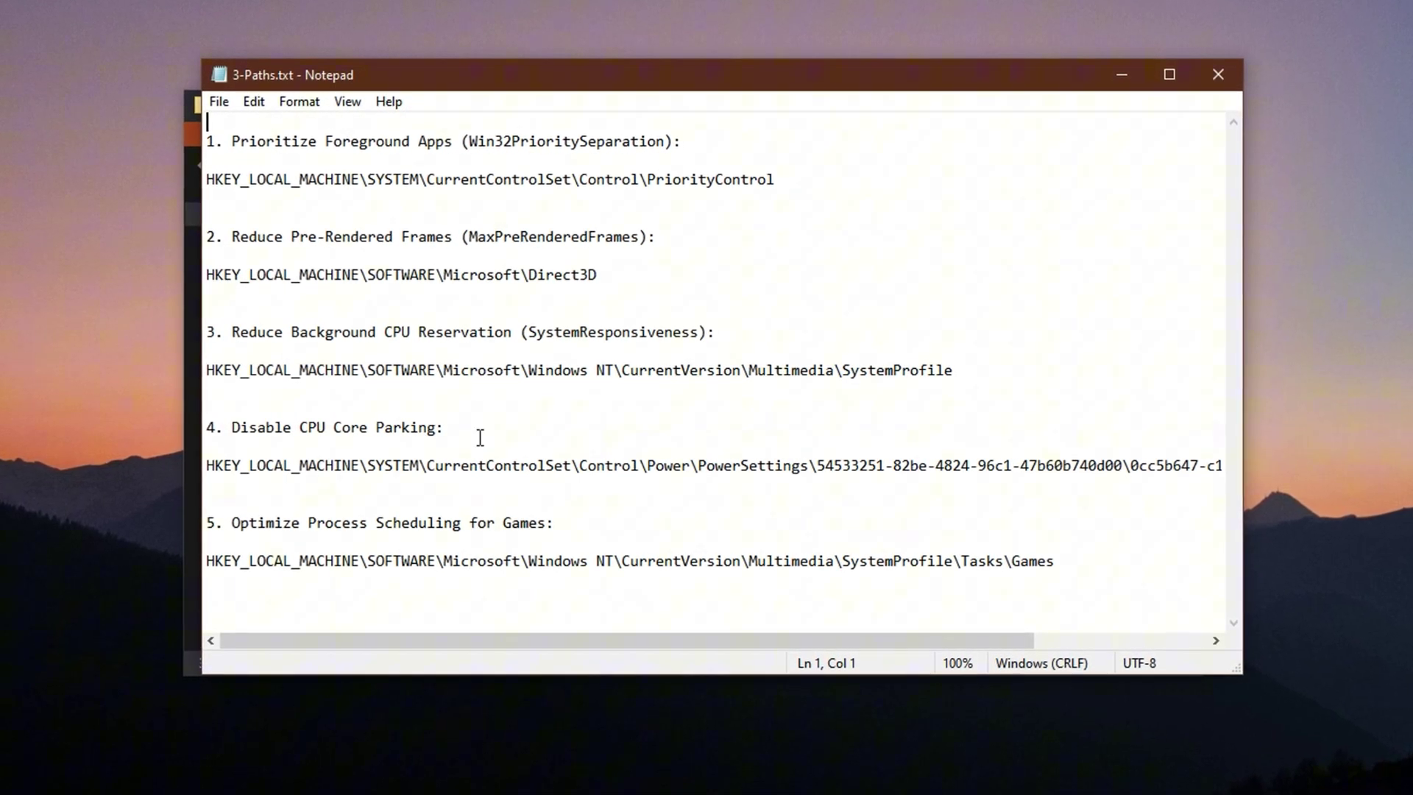
pyautogui.click(1227, 74)
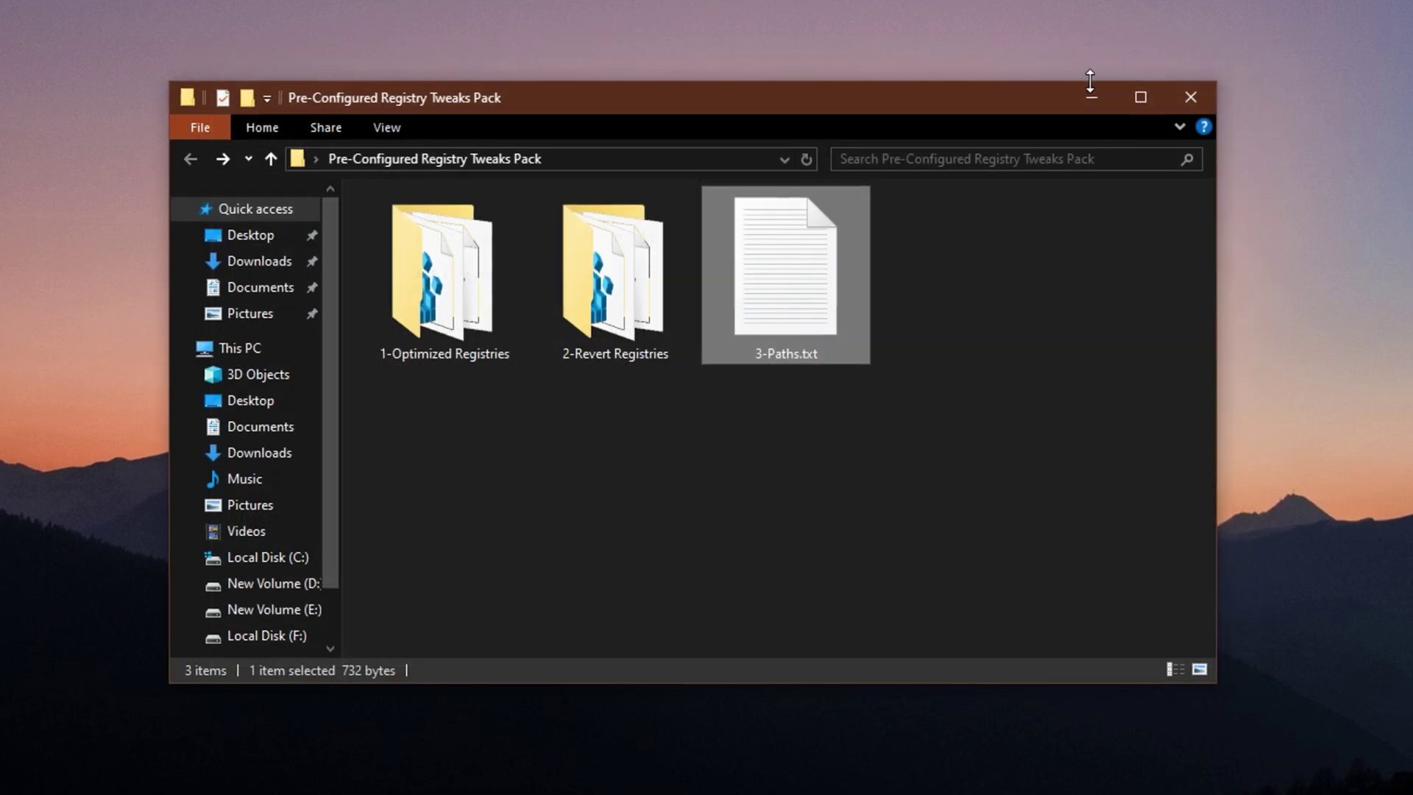
pyautogui.click(577, 474)
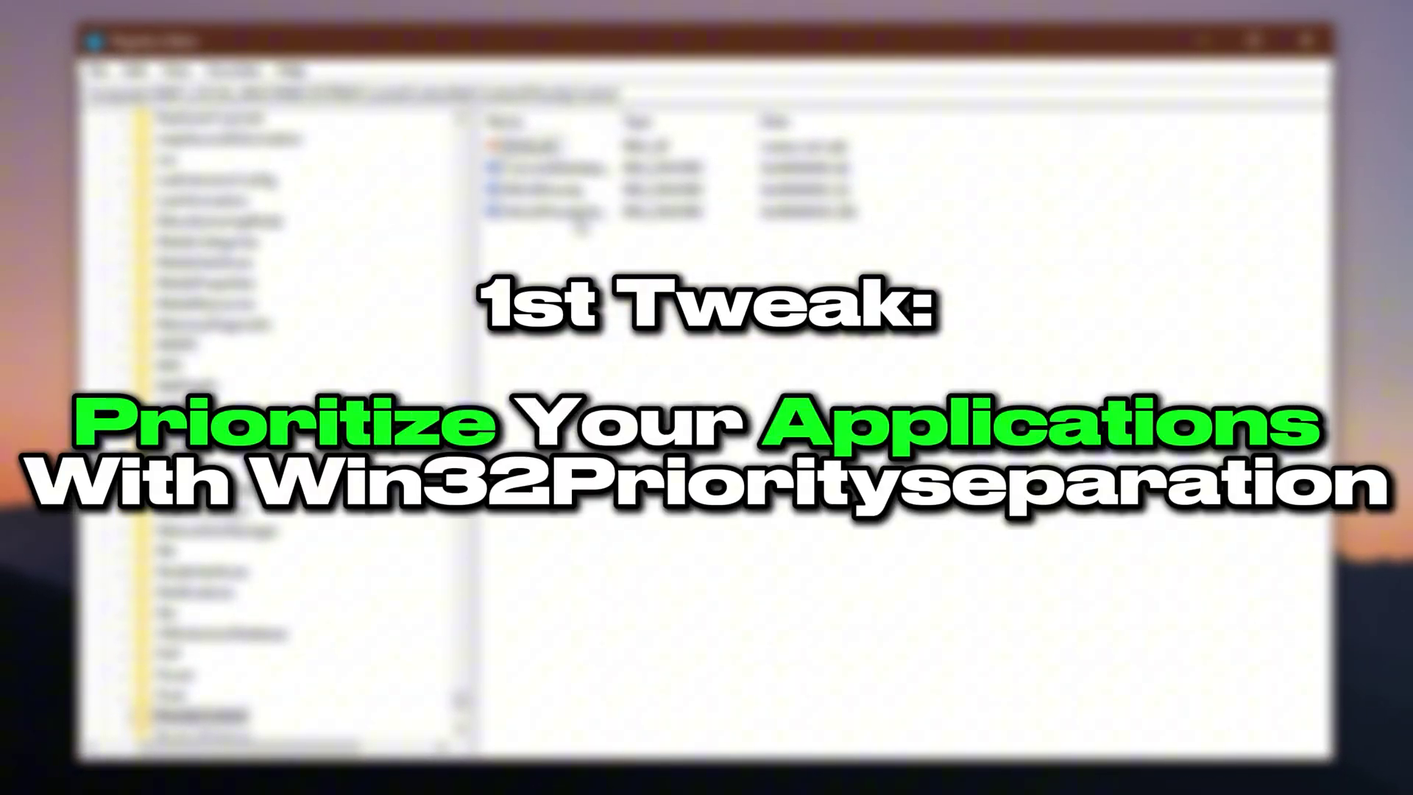
pyautogui.click(570, 215)
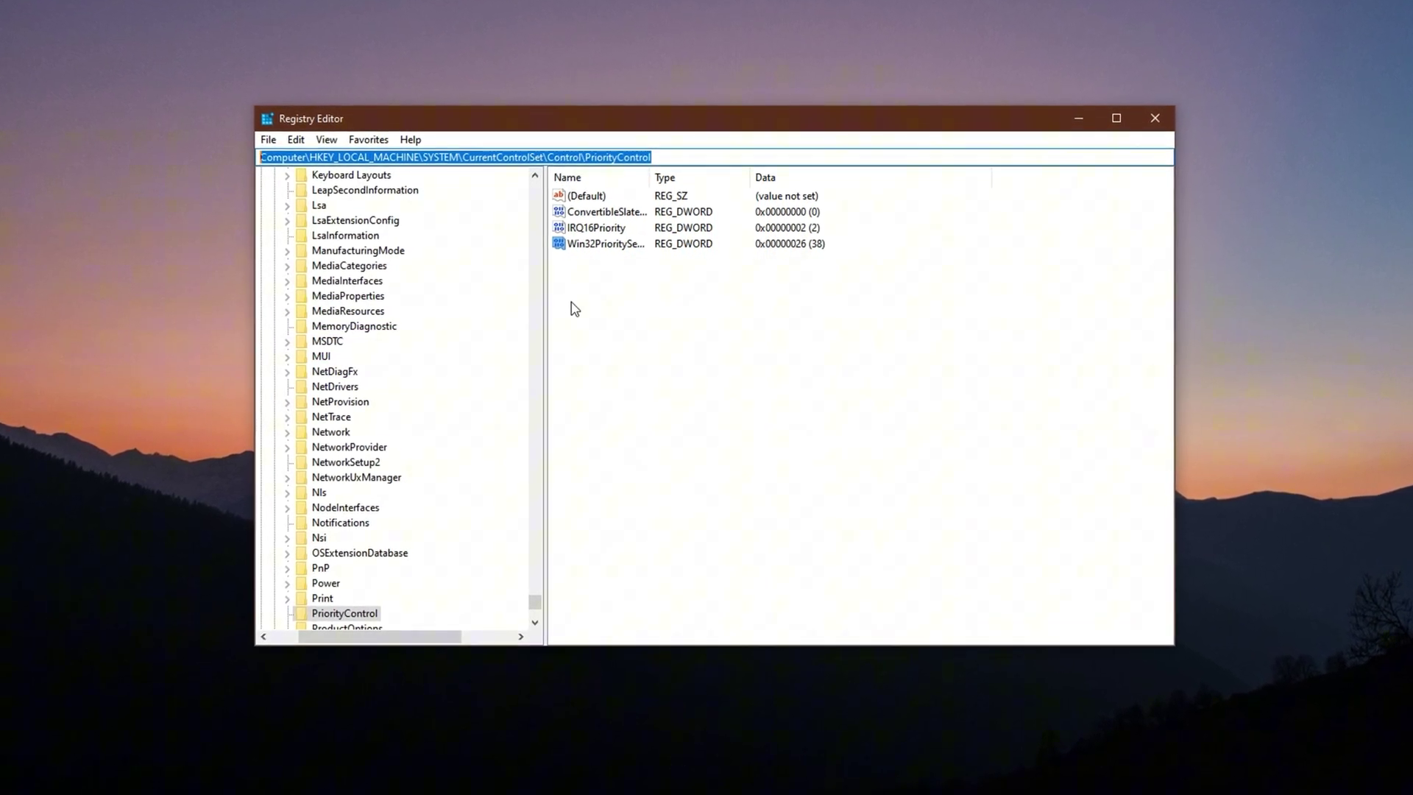
pyautogui.click(609, 244)
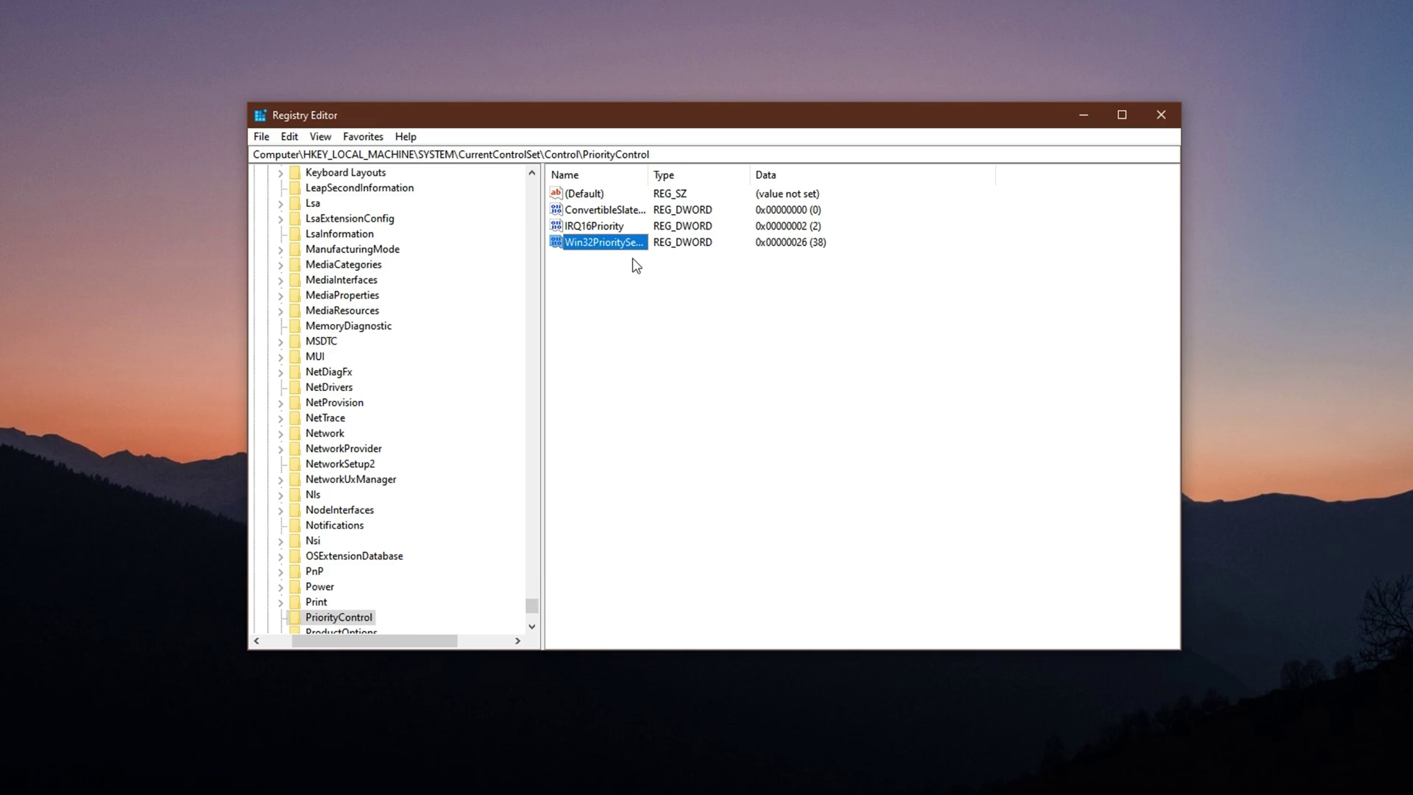
pyautogui.doubleClick(563, 228)
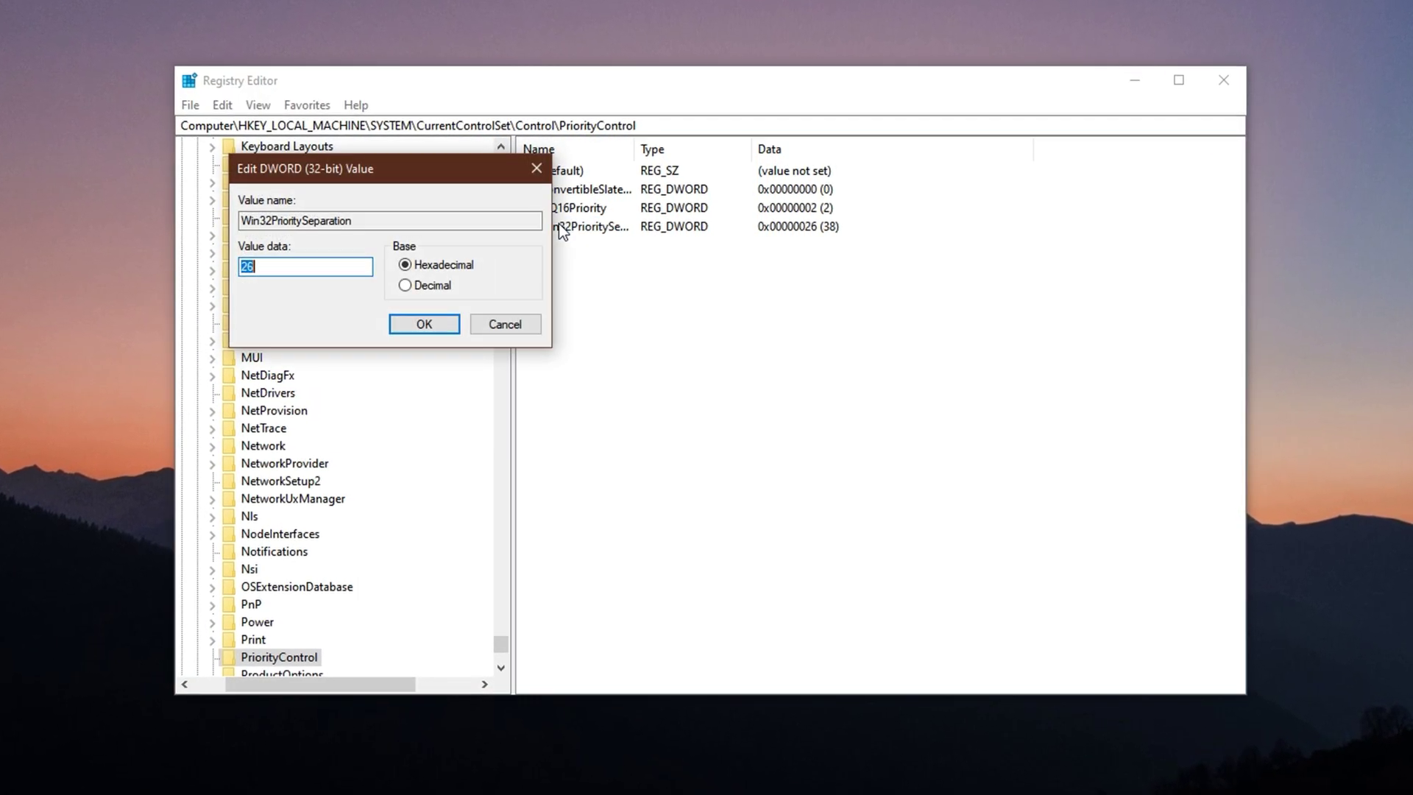
pyautogui.click(280, 269)
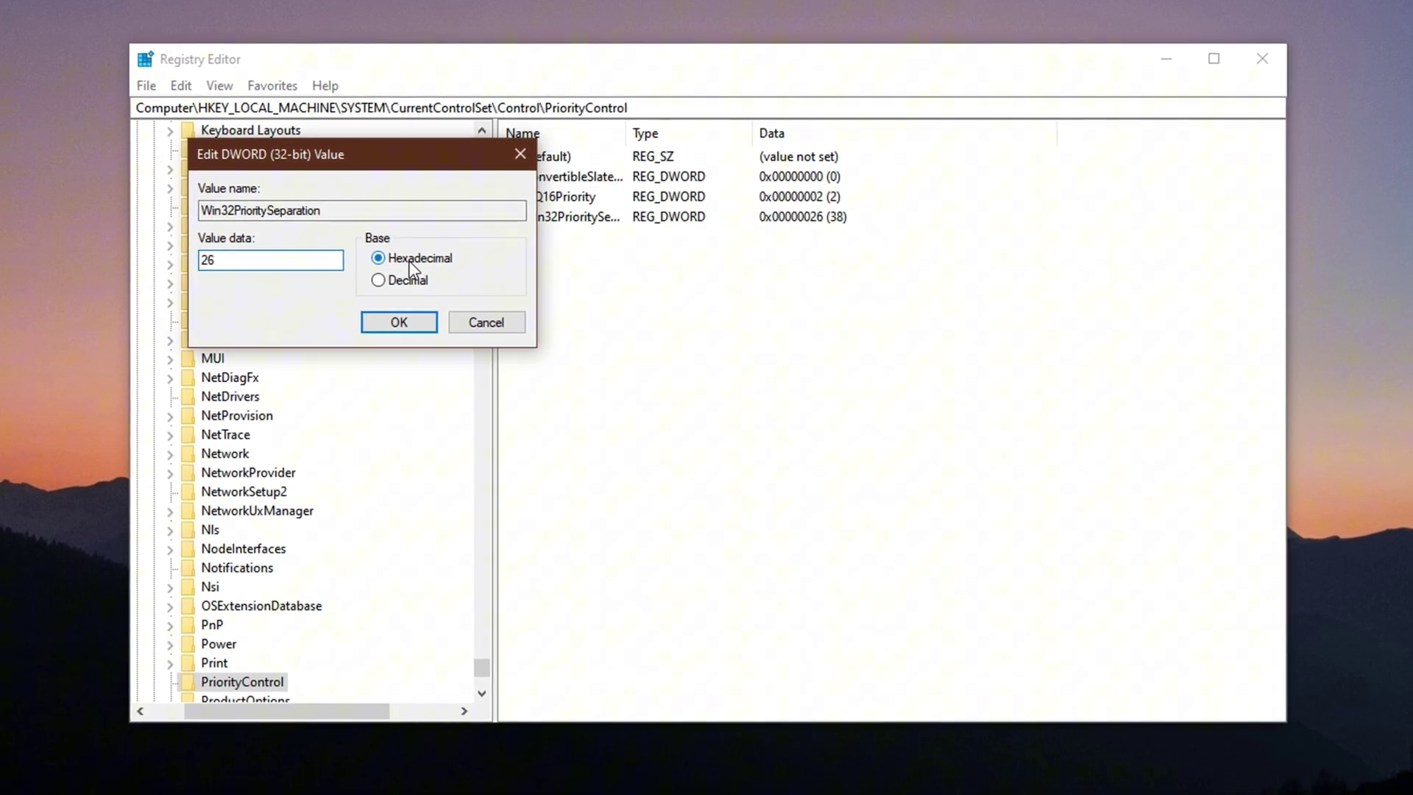
pyautogui.click(371, 322)
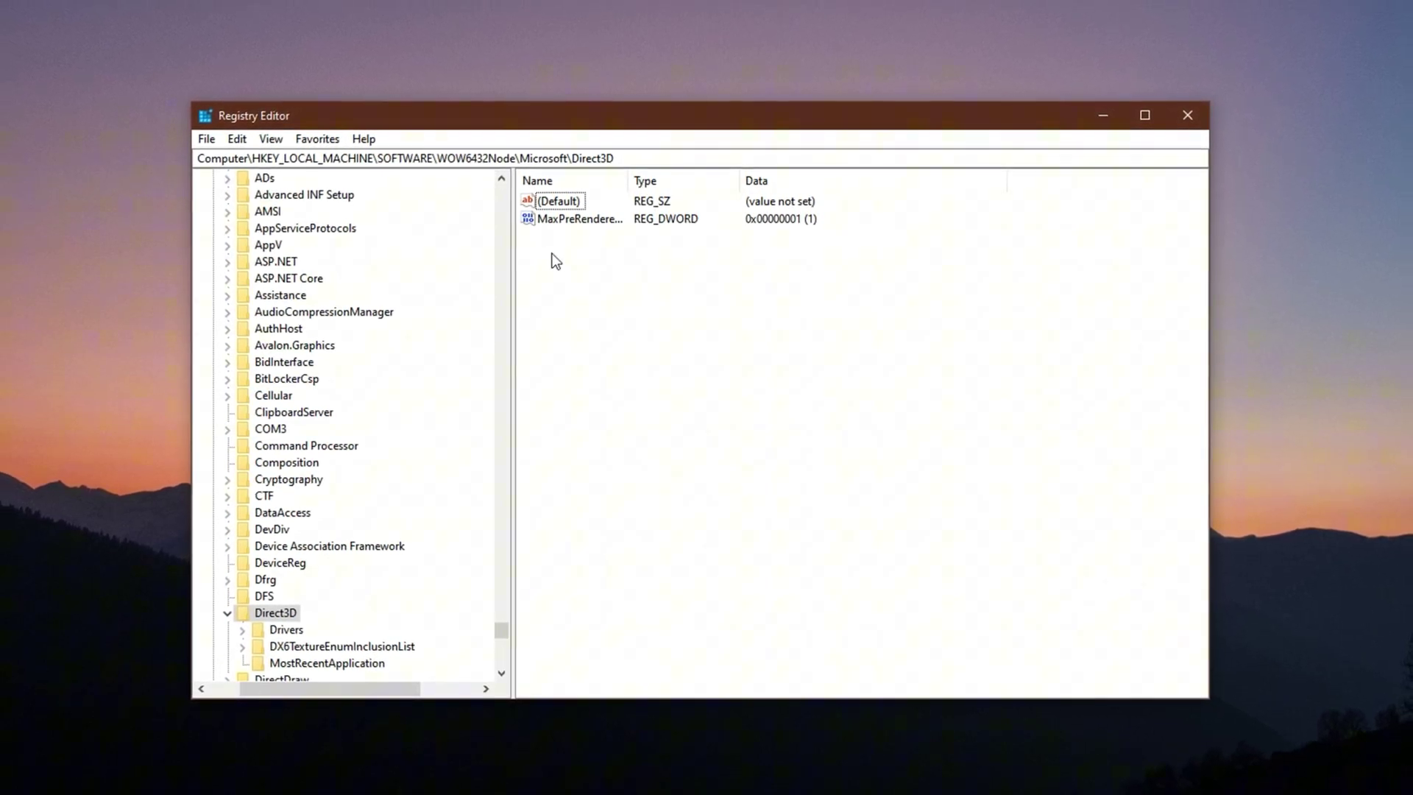
pyautogui.click(566, 220)
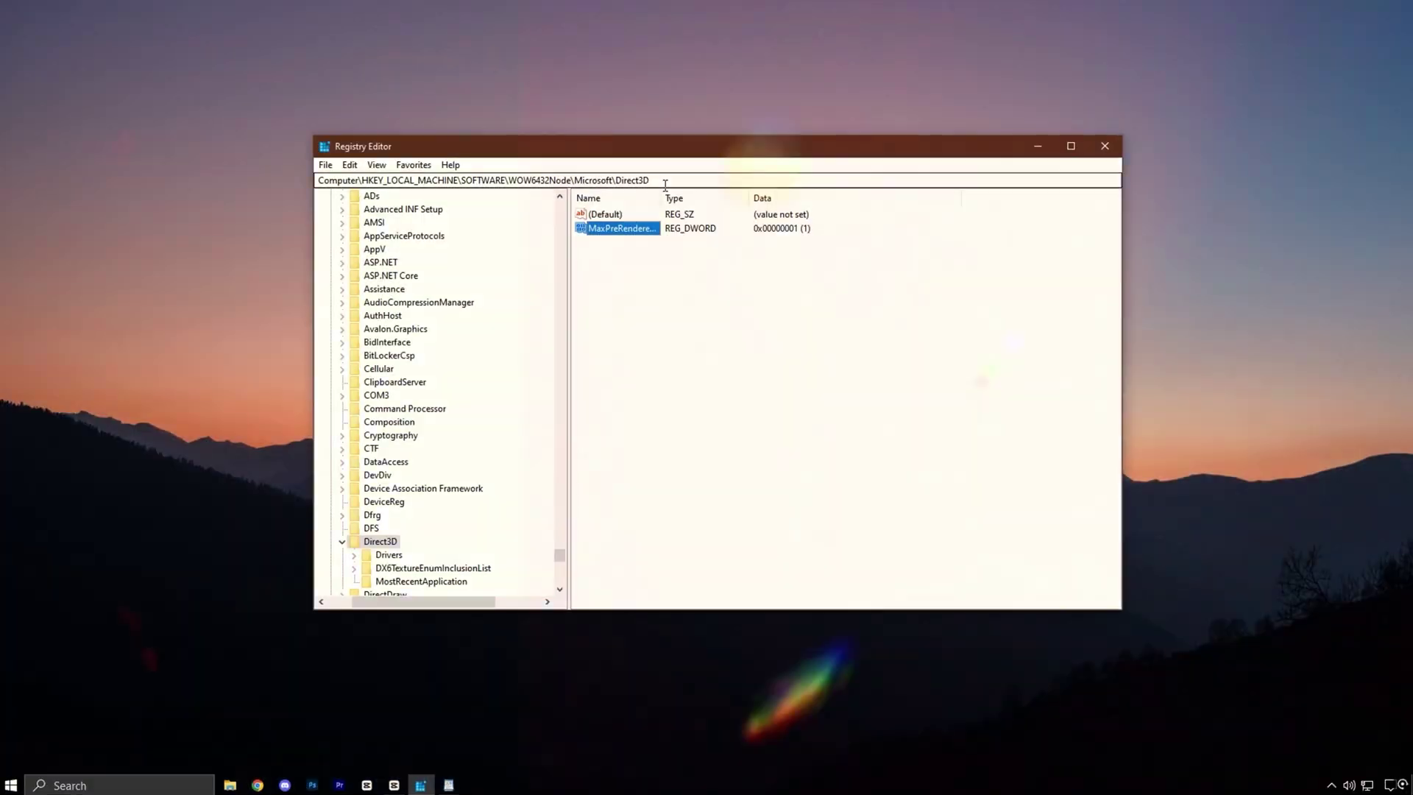
pyautogui.click(269, 194)
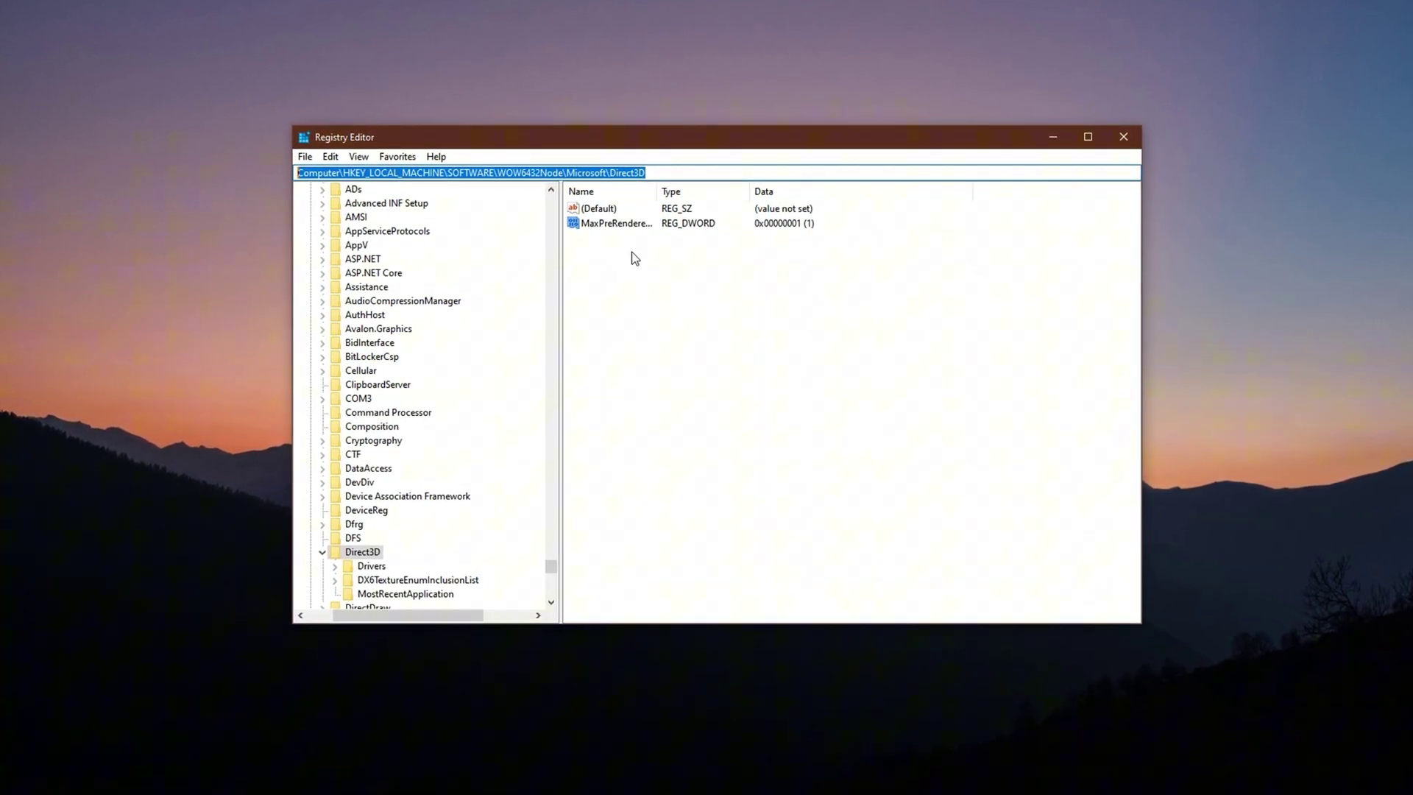
pyautogui.press('Tab')
pyautogui.press('Tab')
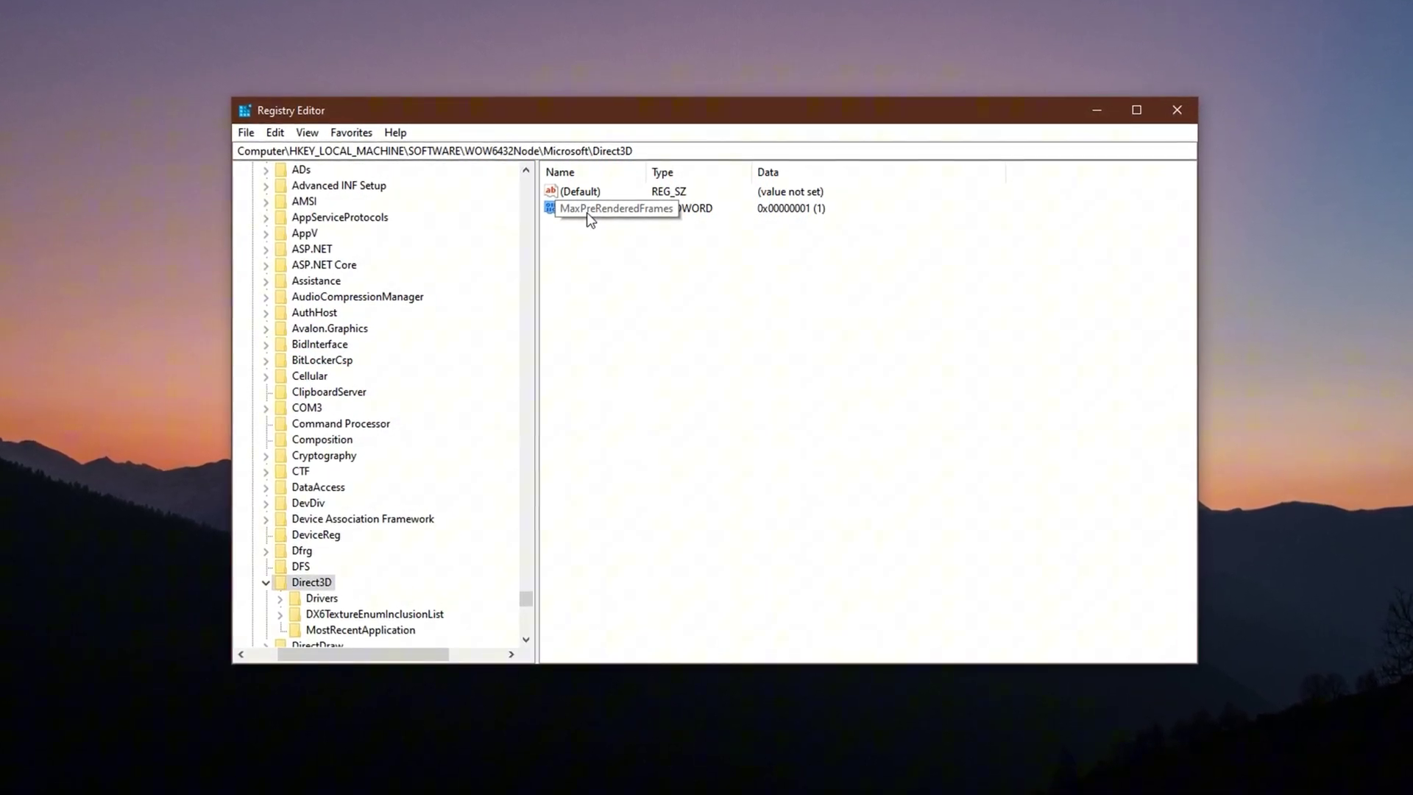
pyautogui.rightClick(632, 279)
pyautogui.moveTo(681, 286)
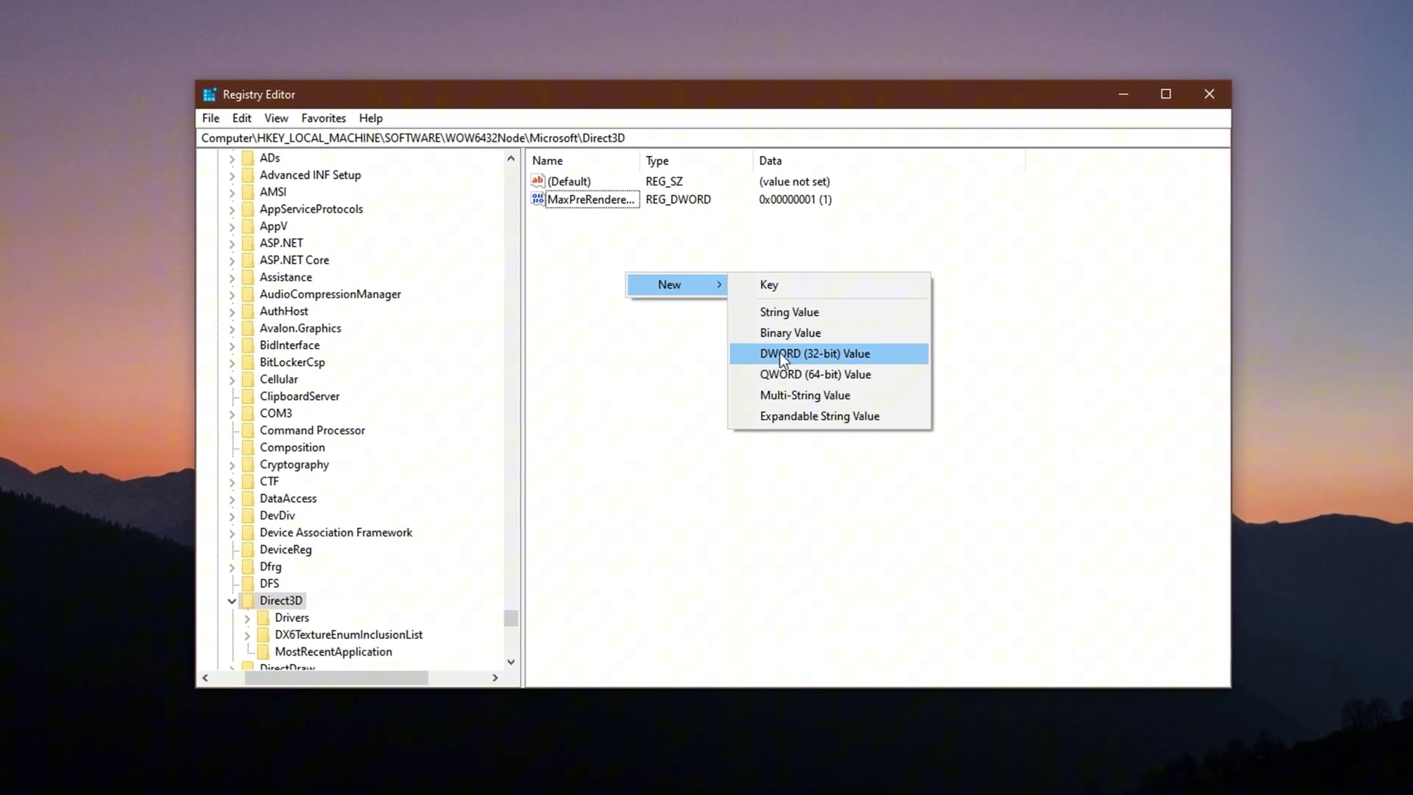
pyautogui.click(570, 195)
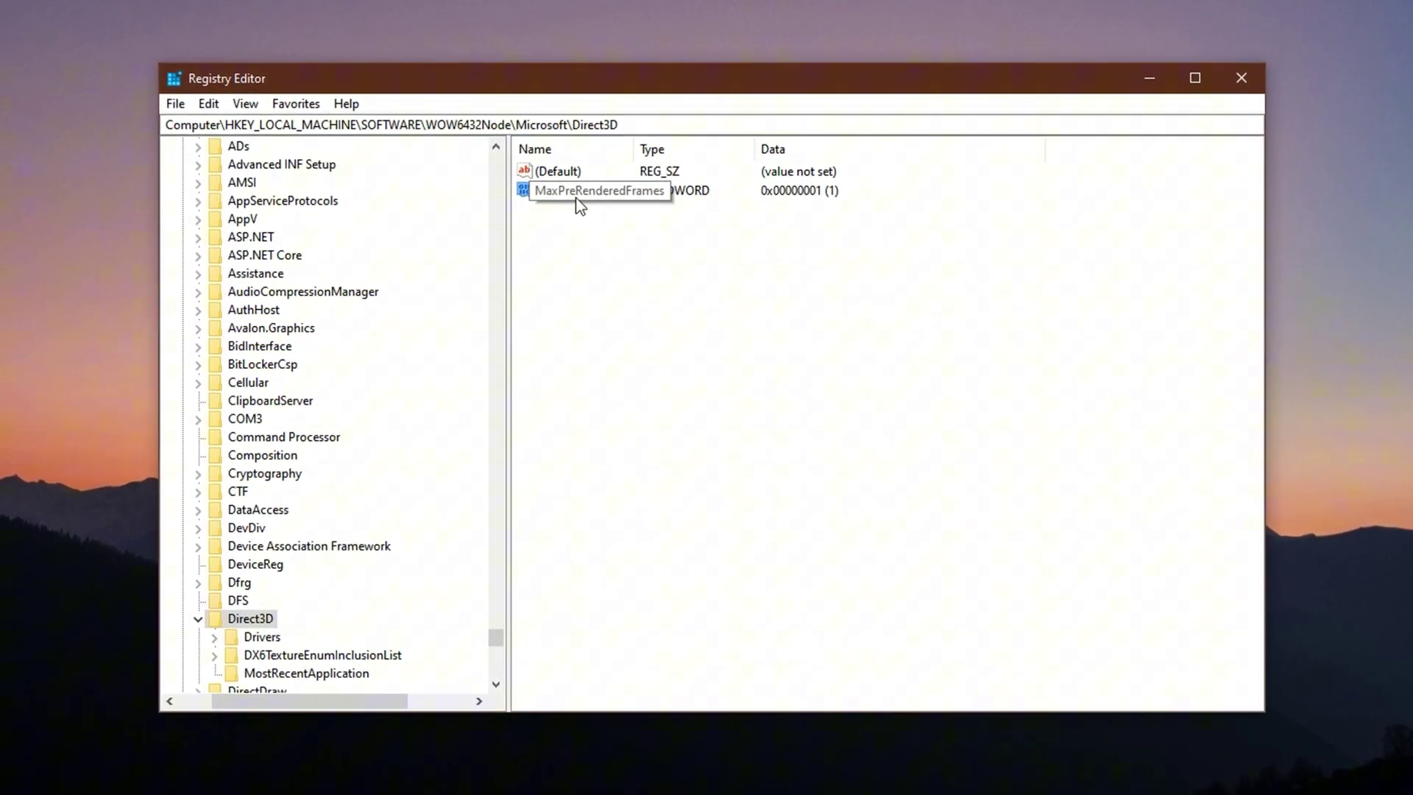
pyautogui.doubleClick(580, 193)
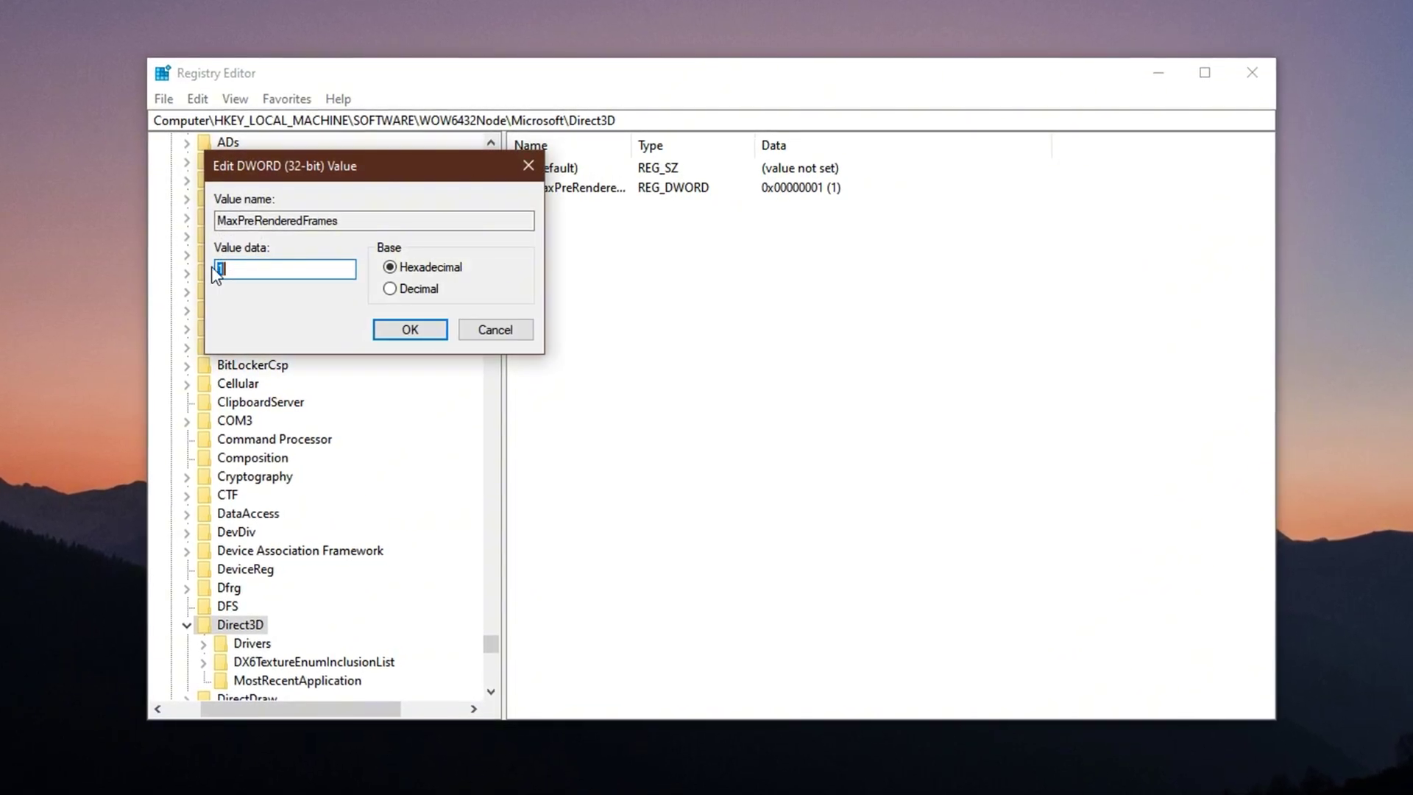
pyautogui.click(245, 267)
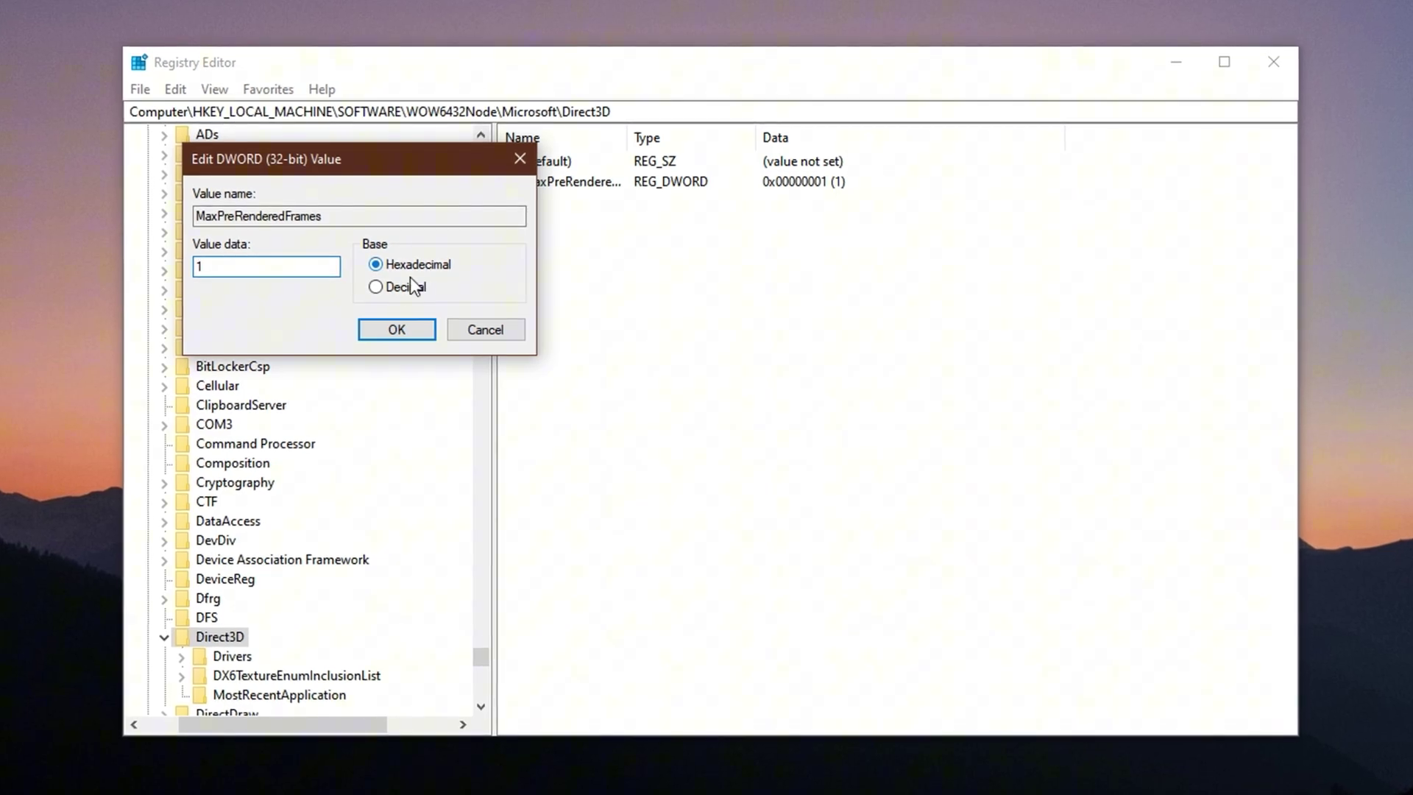
pyautogui.click(388, 327)
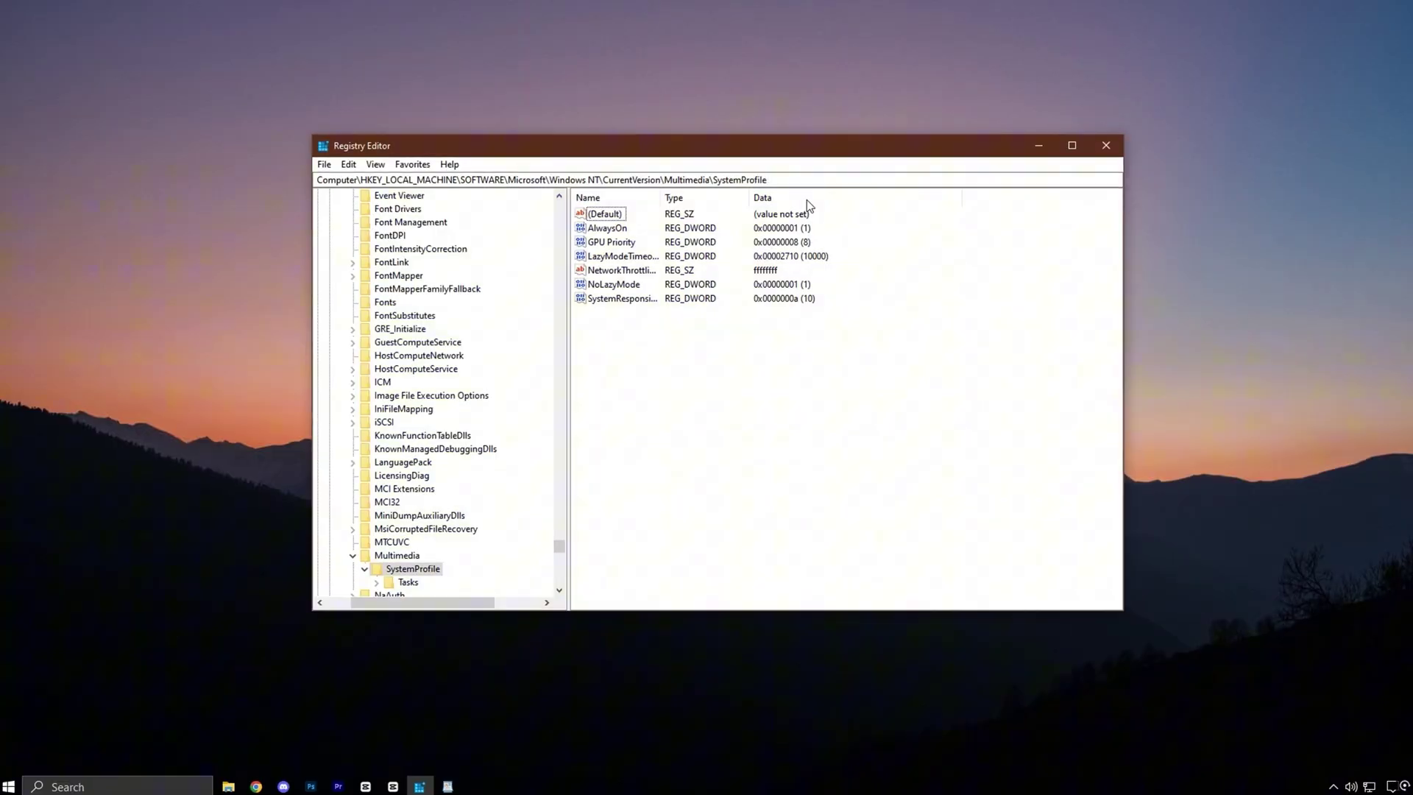
# Step: Set SystemResponsiveness under Multimedia\SystemProfile to 10 in decimal
pyautogui.moveTo(767, 180); pyautogui.dragTo(322, 192)
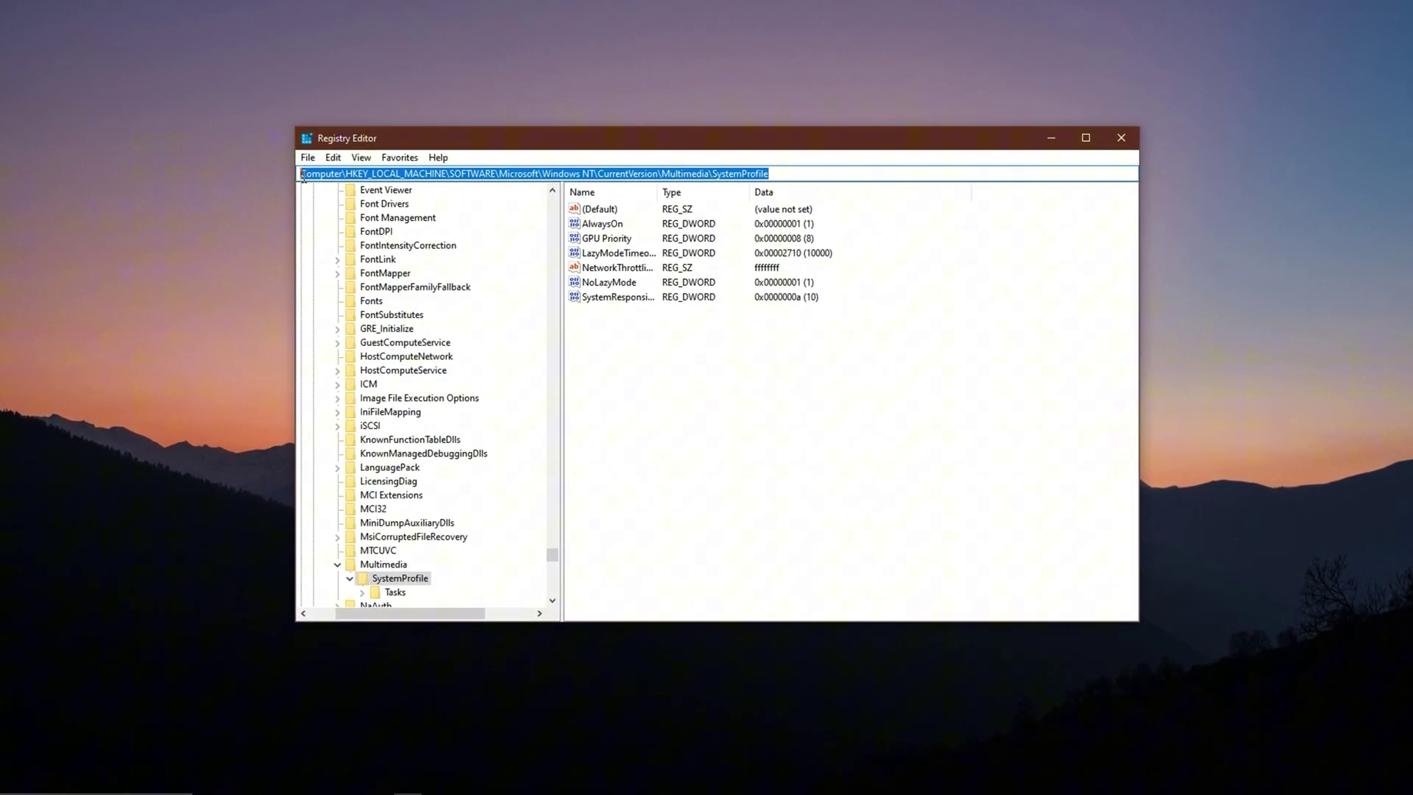
pyautogui.click(634, 339)
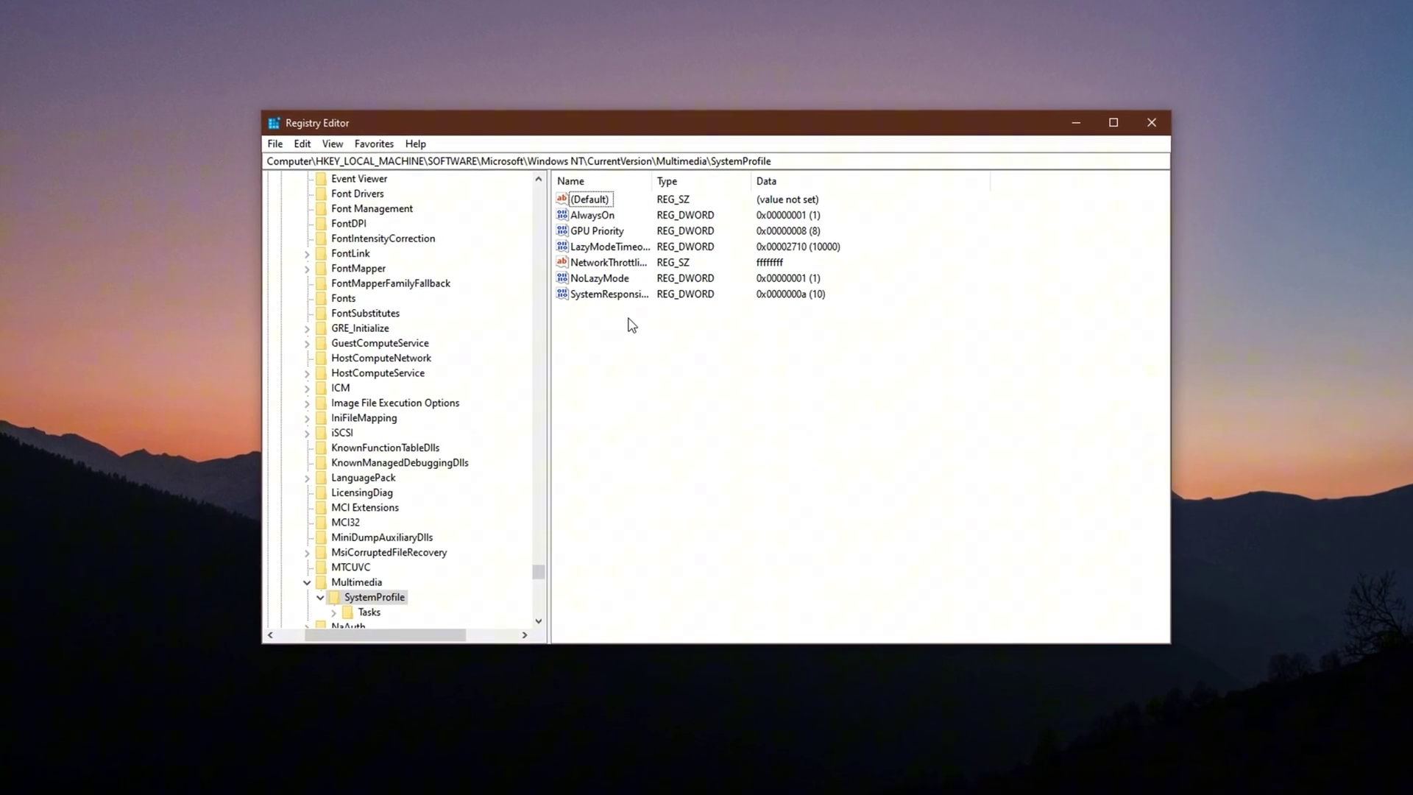
pyautogui.click(604, 294)
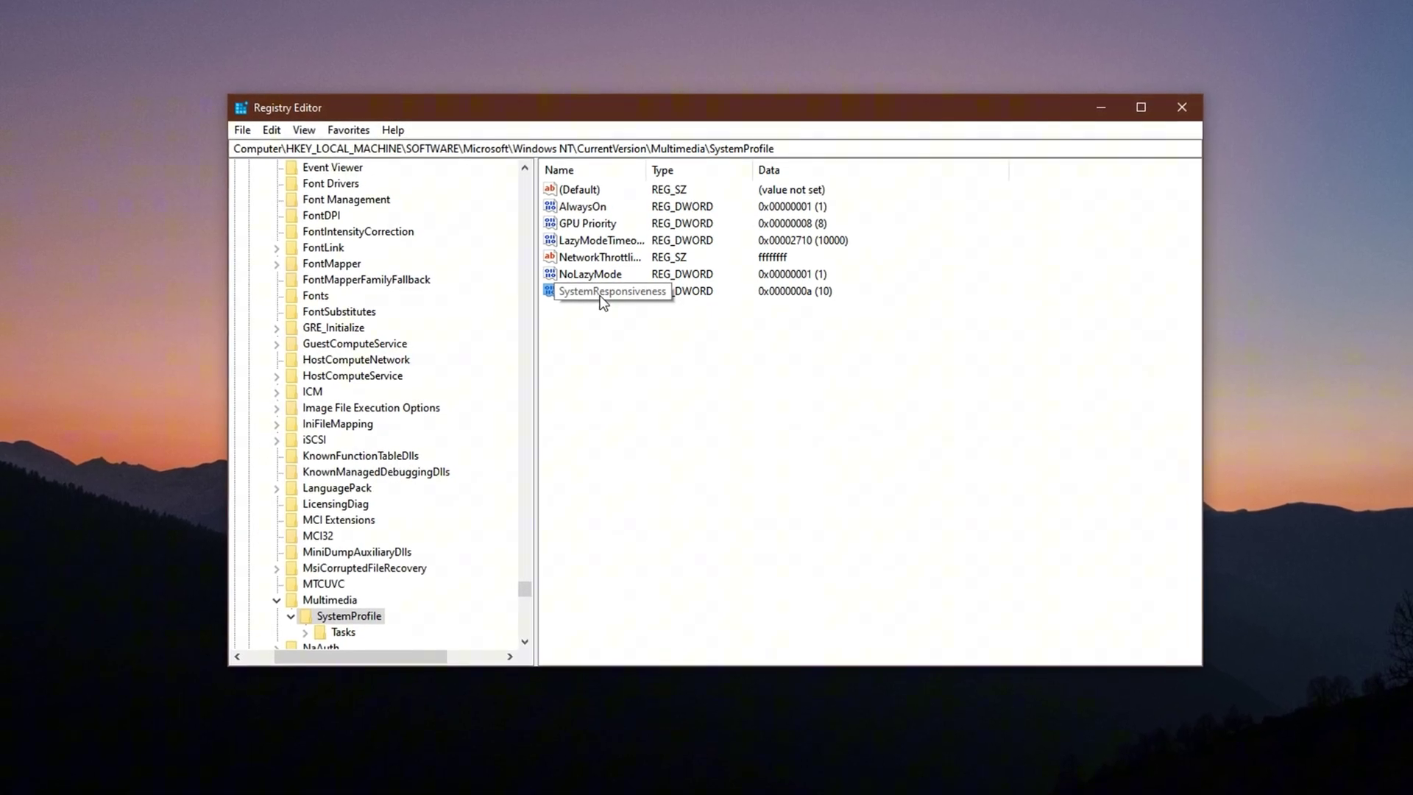
pyautogui.doubleClick(600, 294)
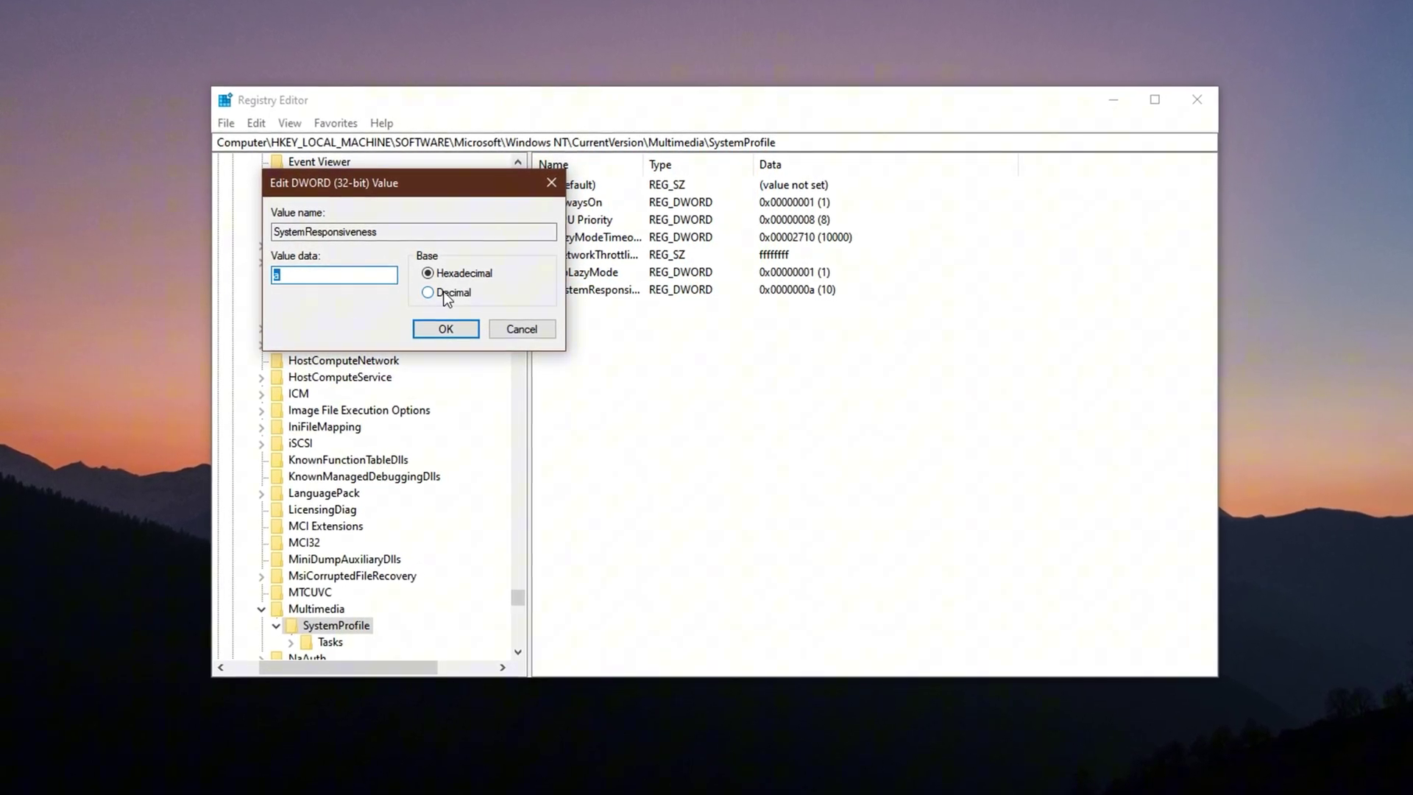
pyautogui.click(443, 292)
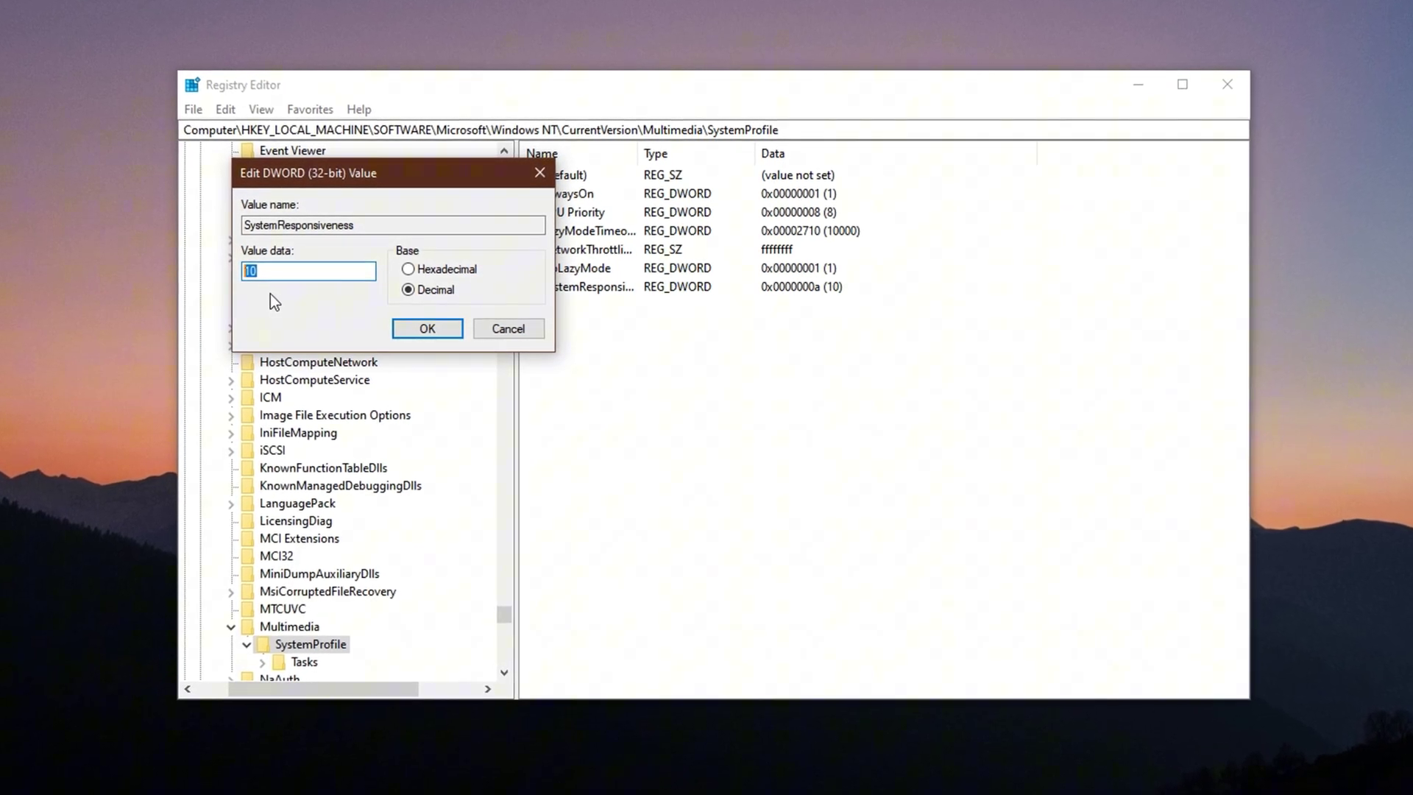
pyautogui.click(398, 325)
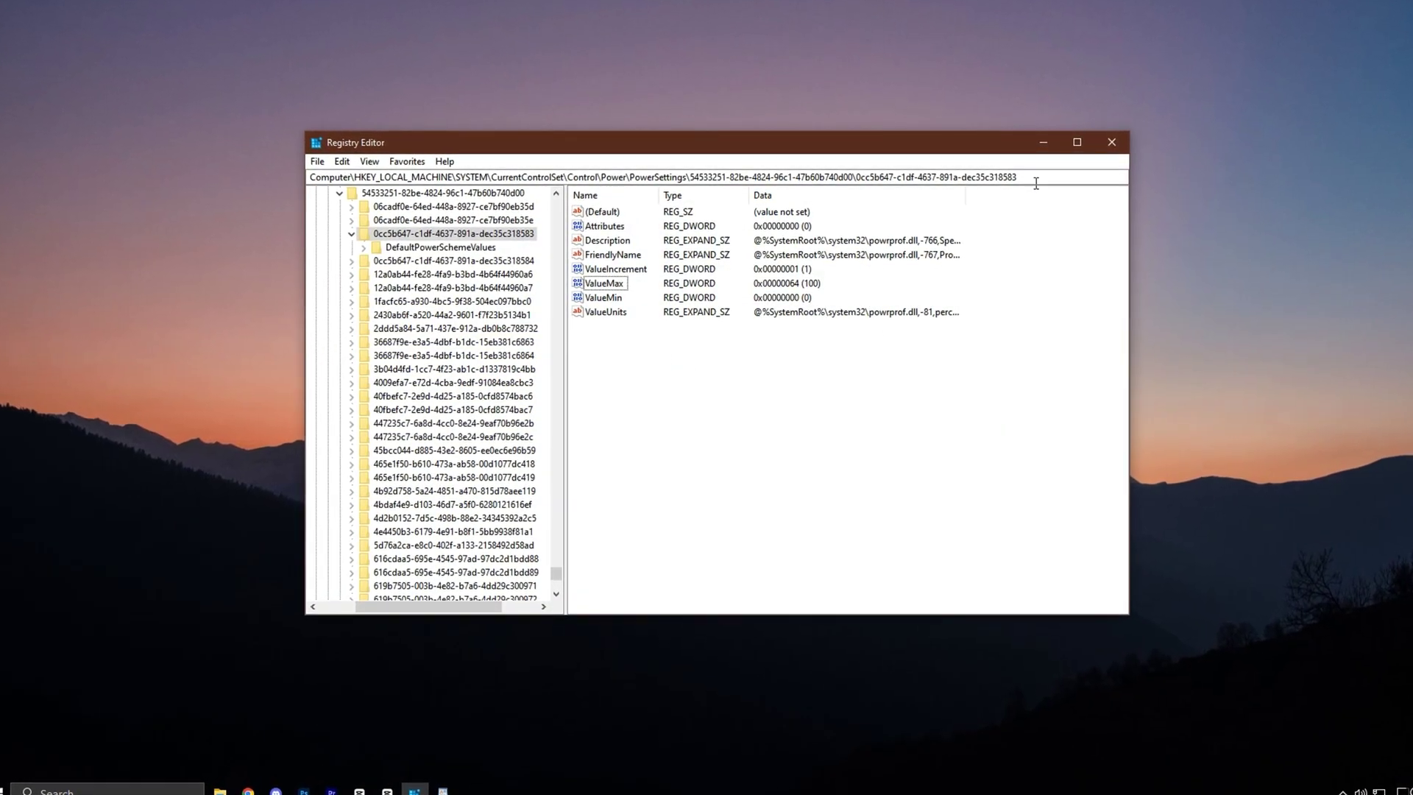
# Step: Save the core-parking key's Attributes value with data 0
pyautogui.moveTo(1035, 183); pyautogui.dragTo(301, 180)
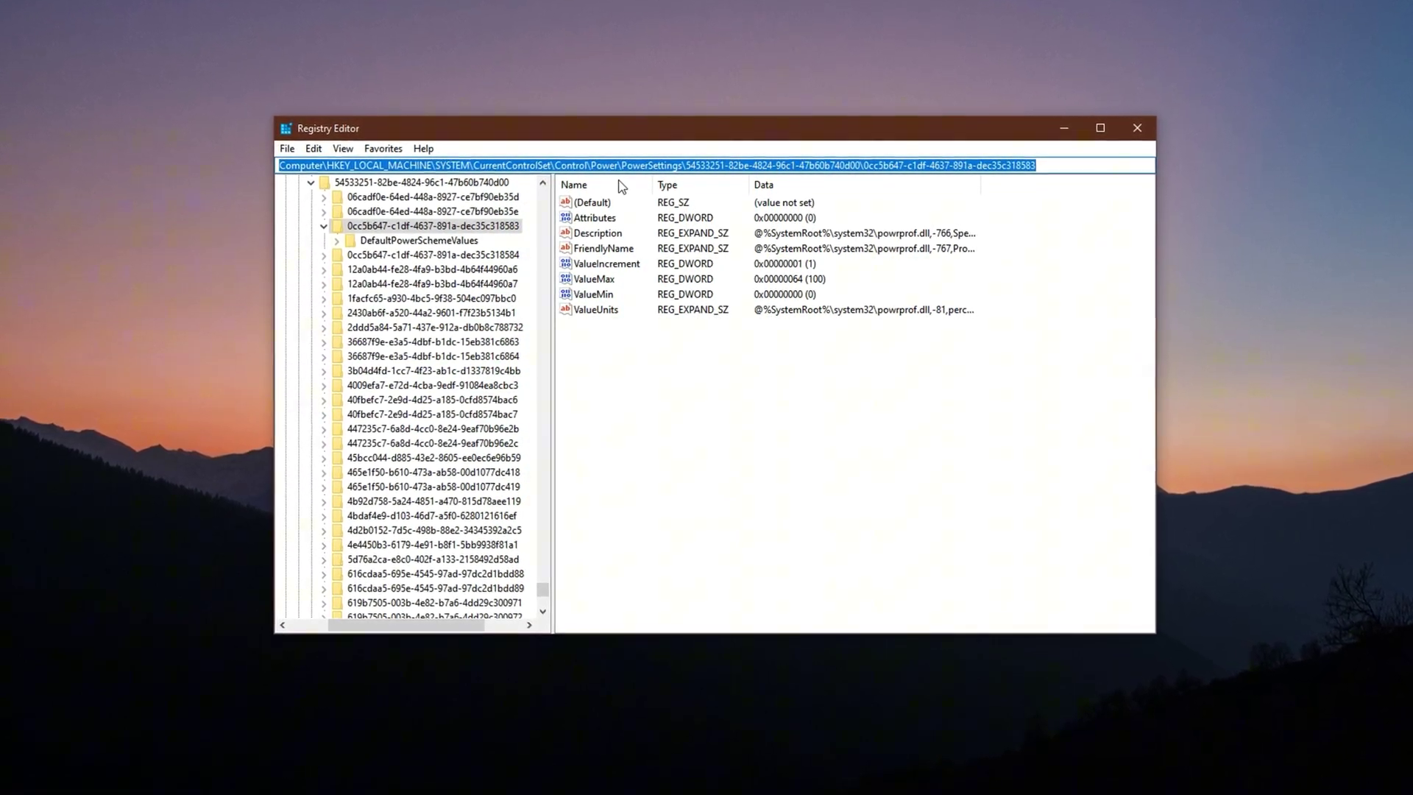
pyautogui.click(657, 353)
pyautogui.click(583, 213)
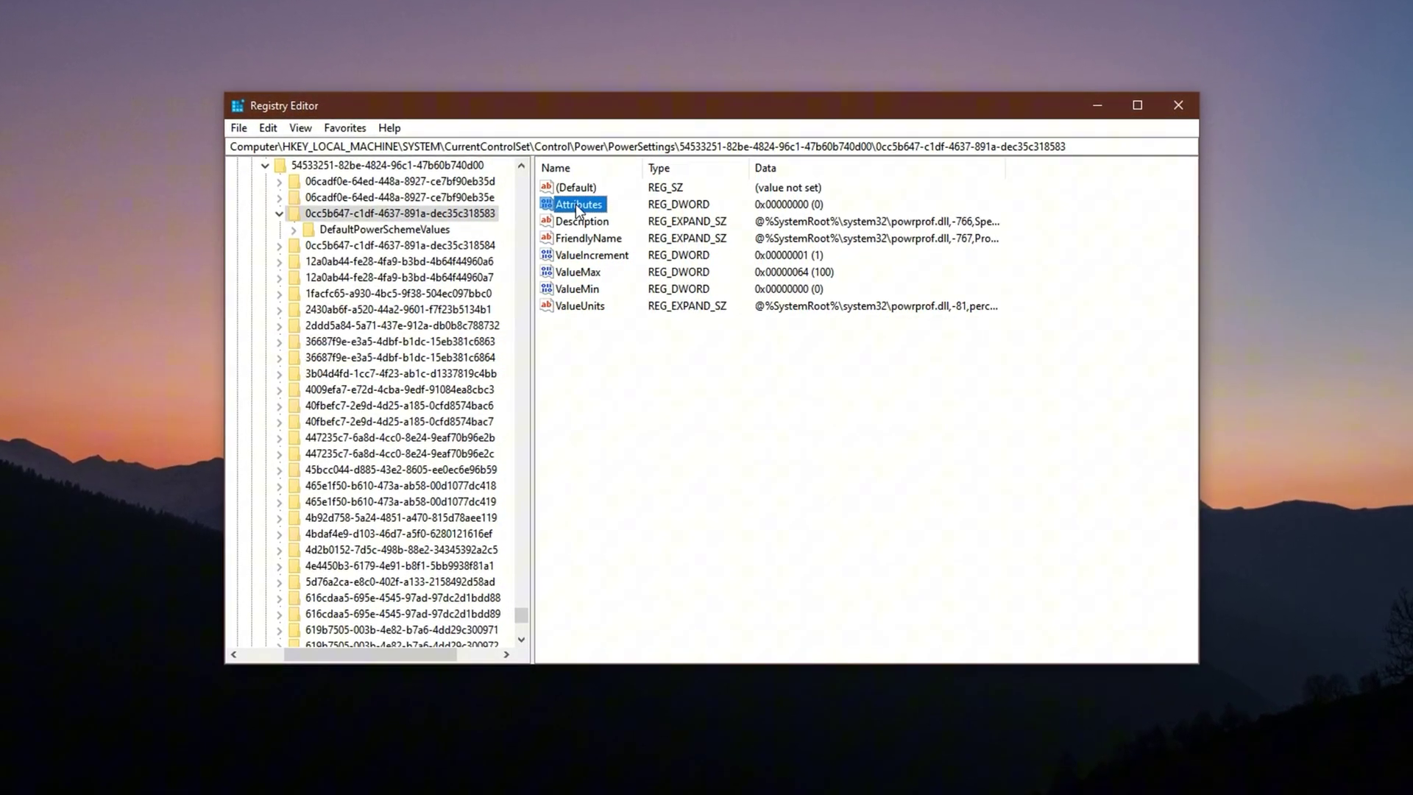
pyautogui.doubleClick(580, 208)
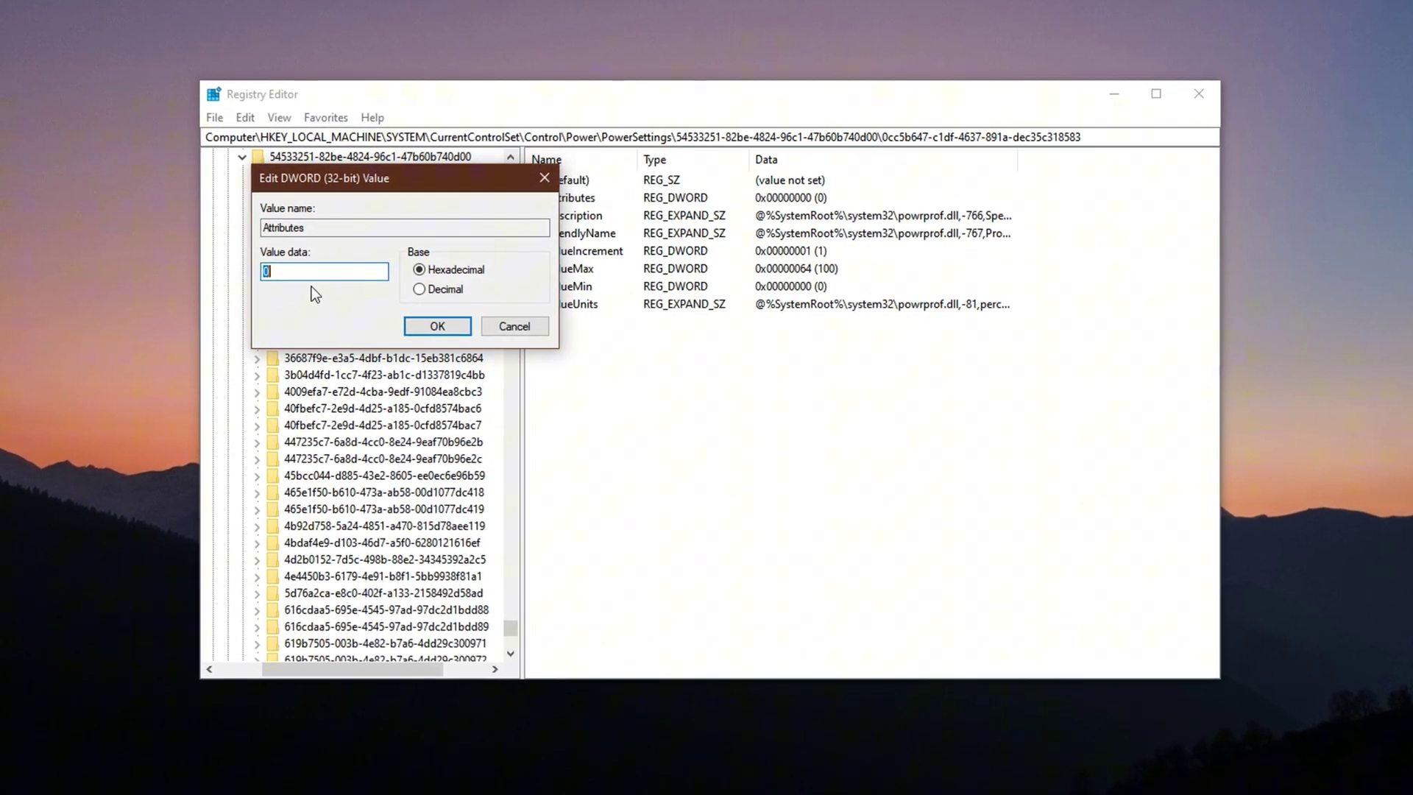
pyautogui.click(439, 327)
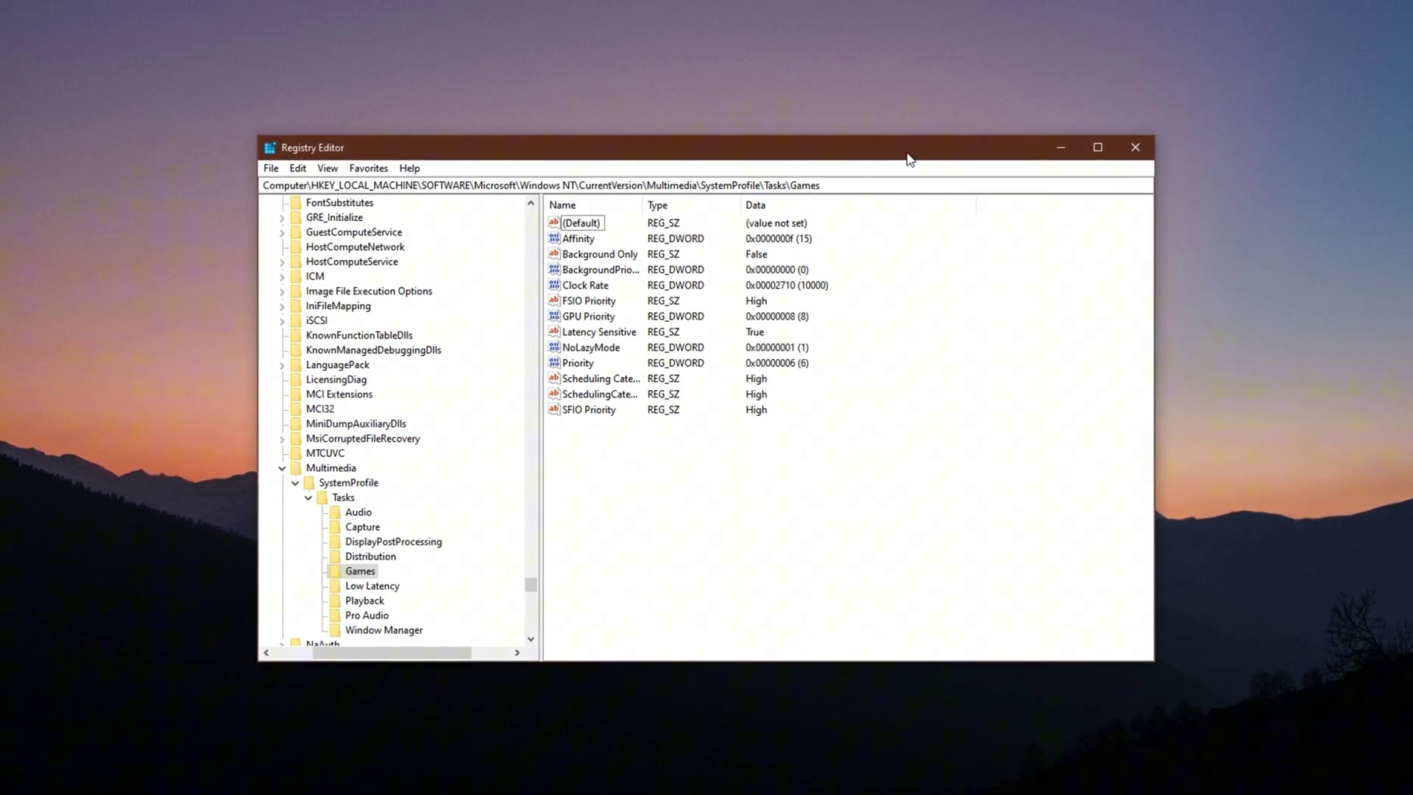
# Step: Check the Games key's Affinity stays at 15 and Background Only at False
pyautogui.moveTo(823, 184); pyautogui.dragTo(262, 184)
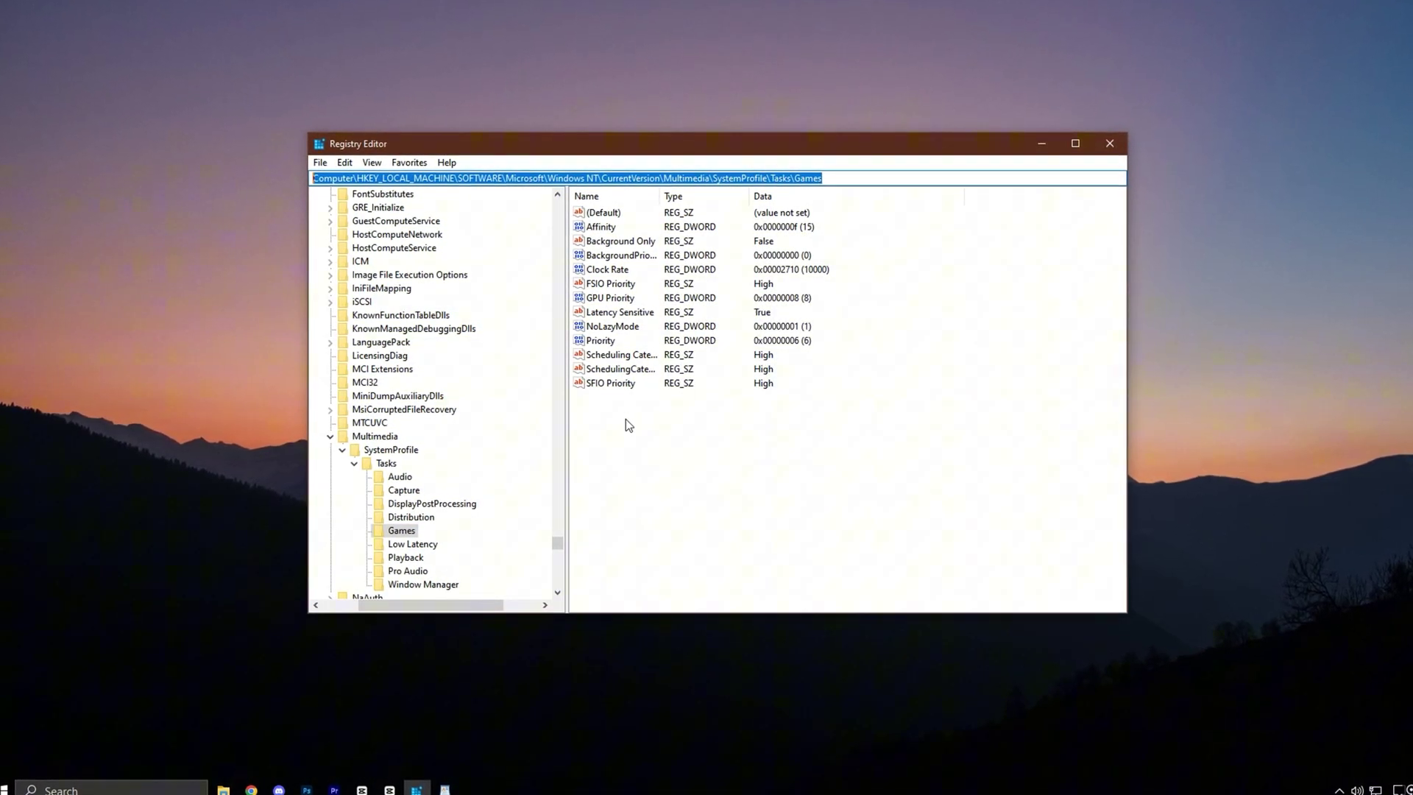
pyautogui.click(625, 419)
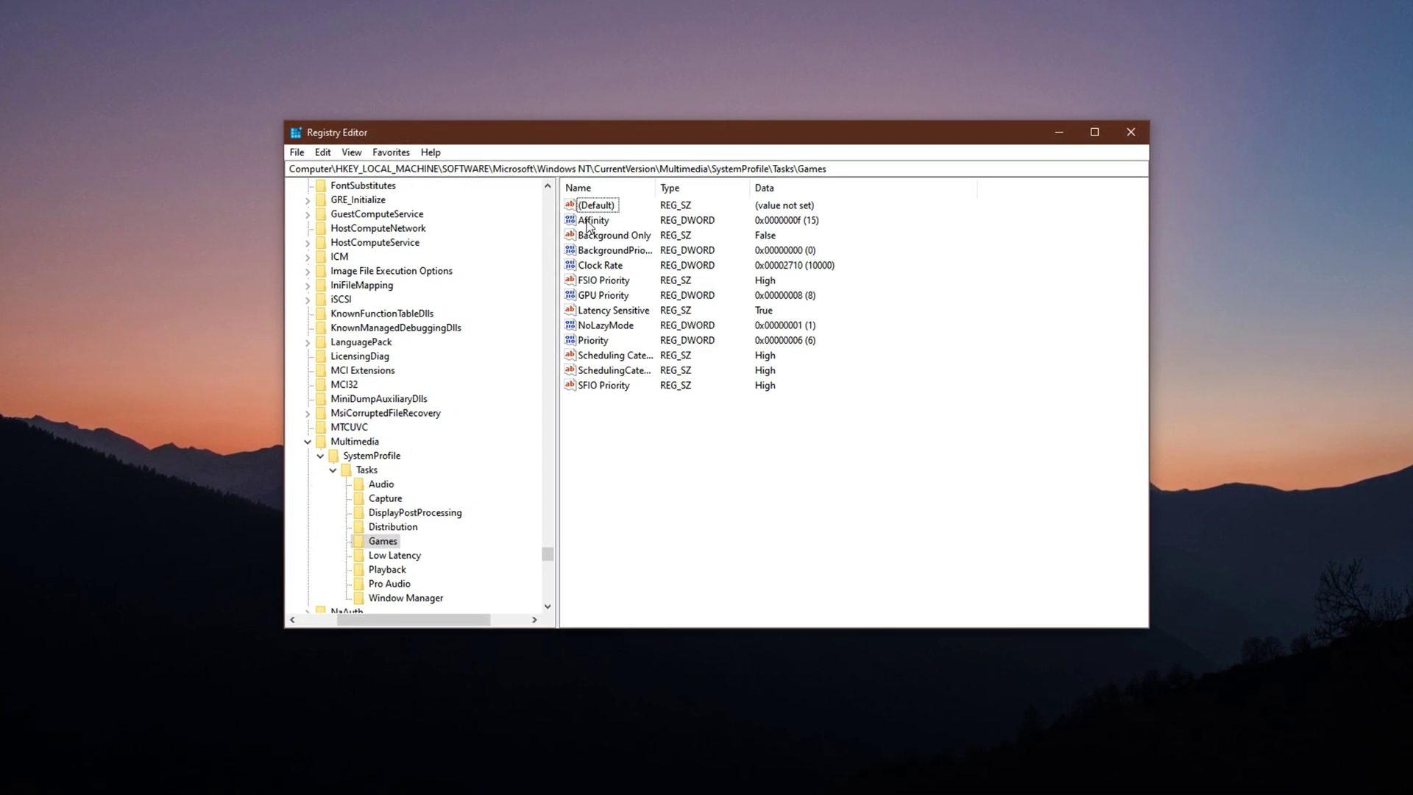
pyautogui.doubleClick(593, 220)
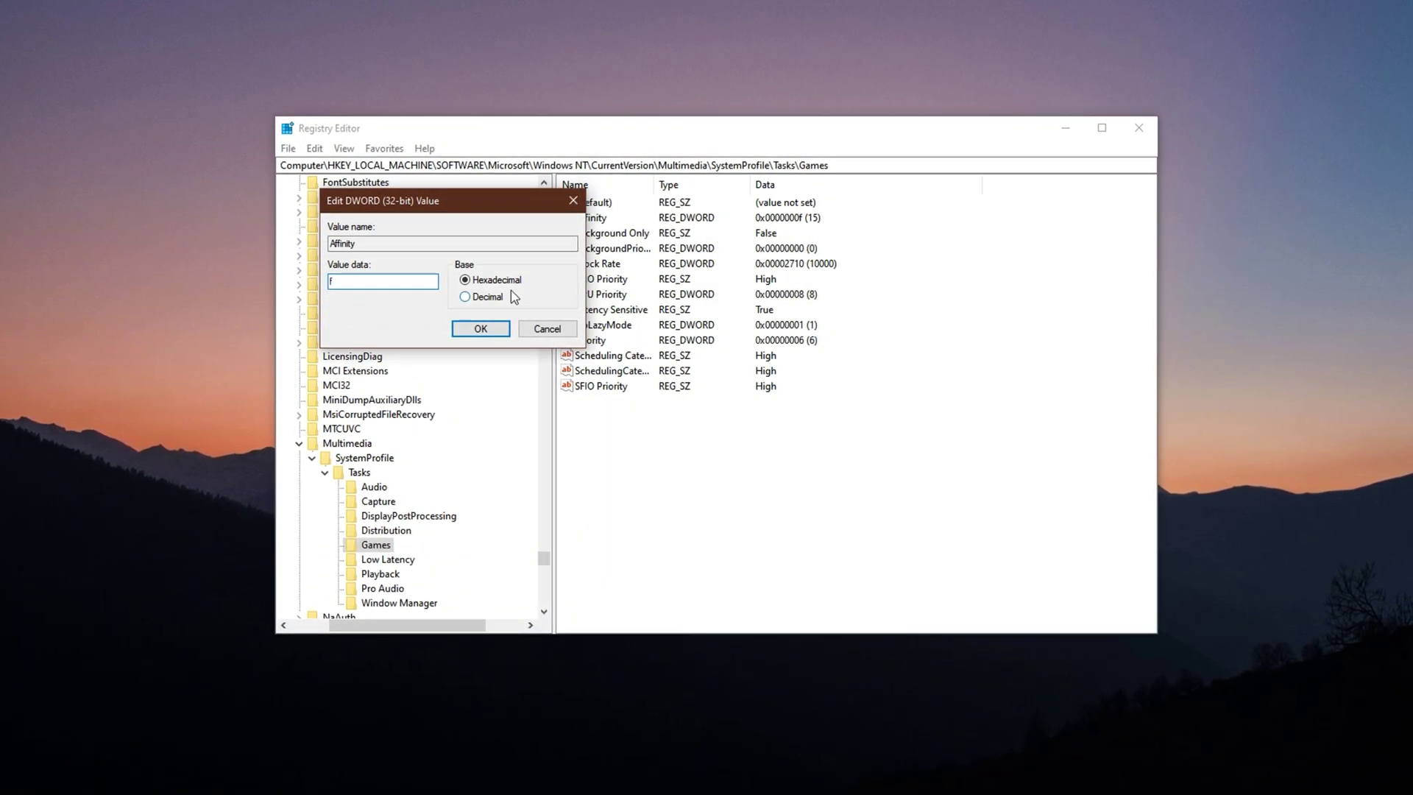
pyautogui.click(478, 328)
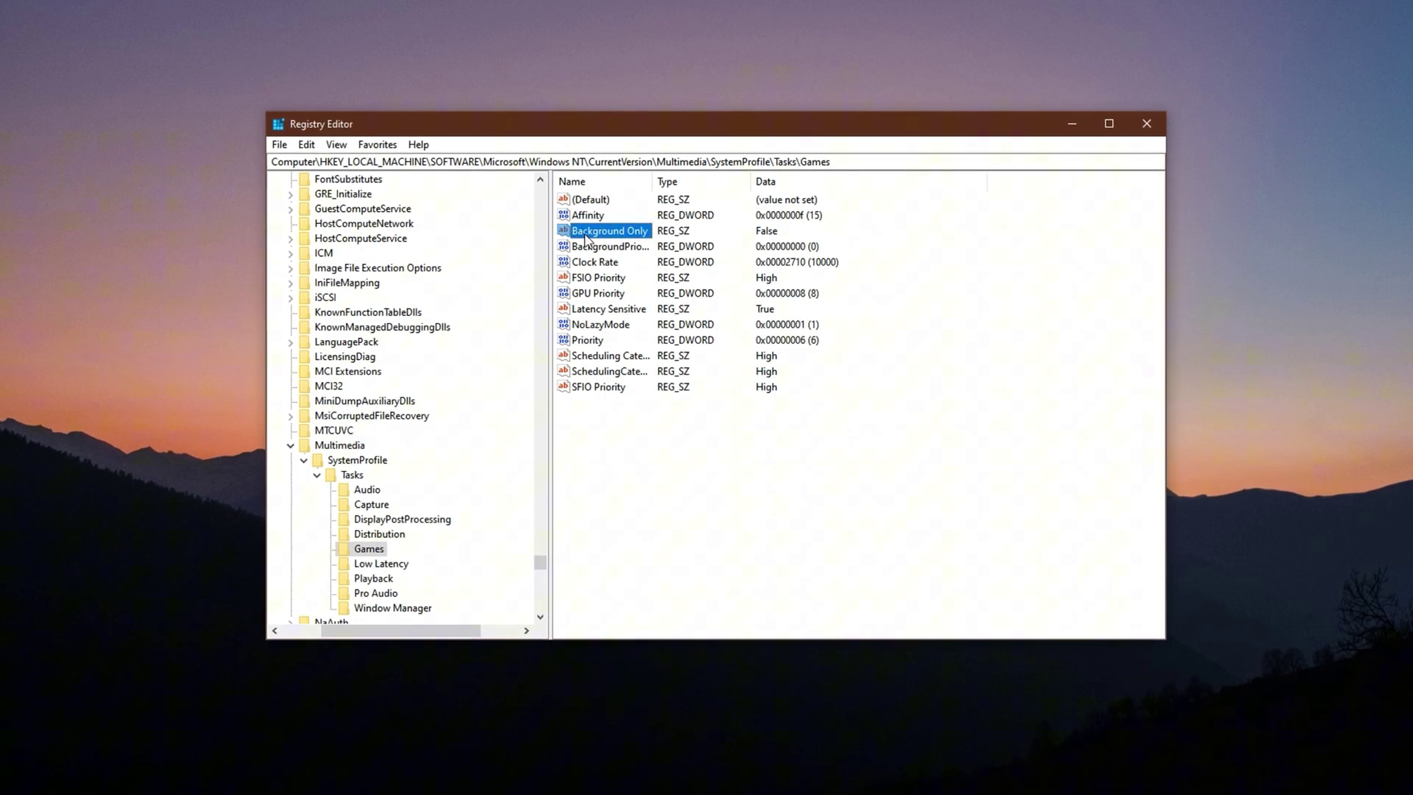
pyautogui.doubleClick(610, 231)
pyautogui.click(383, 282)
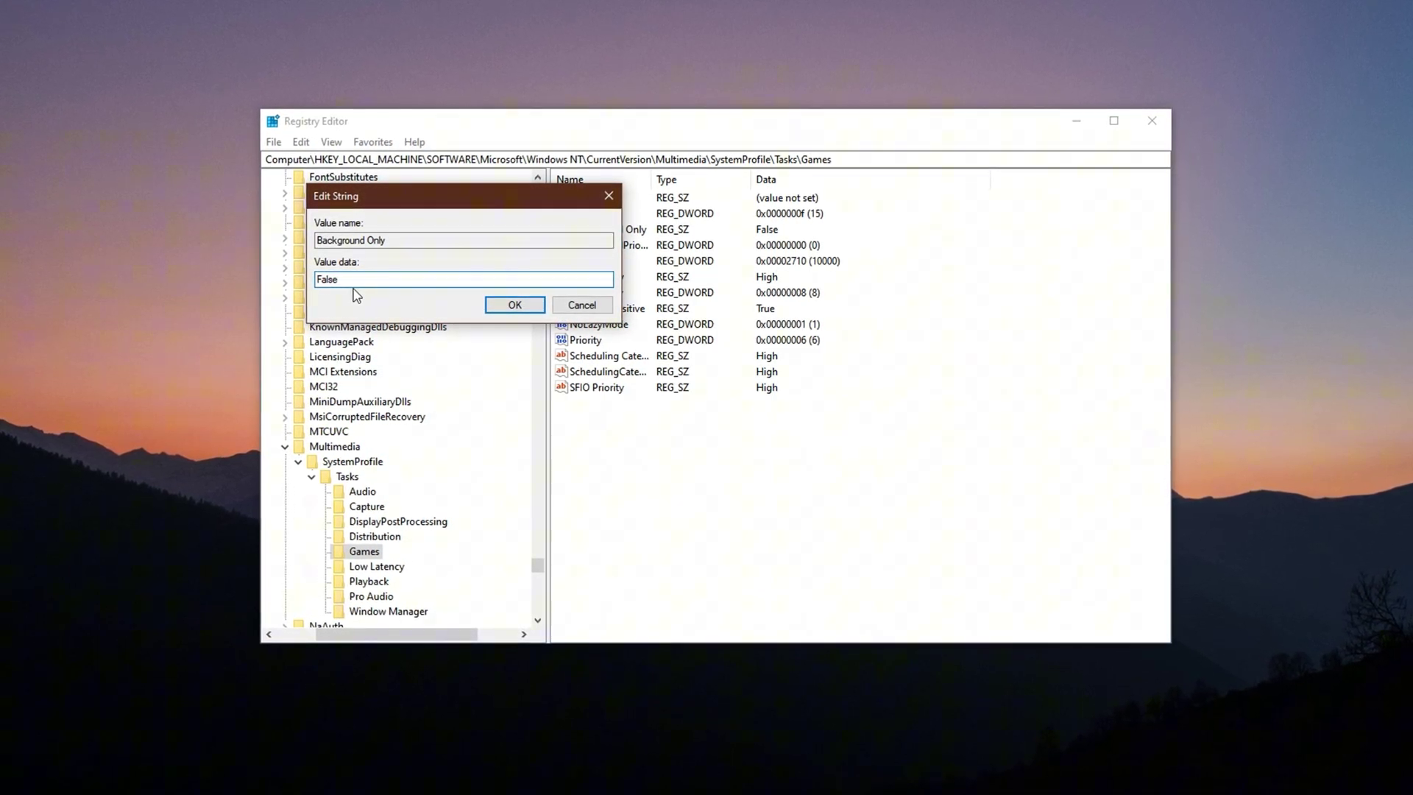
pyautogui.click(502, 306)
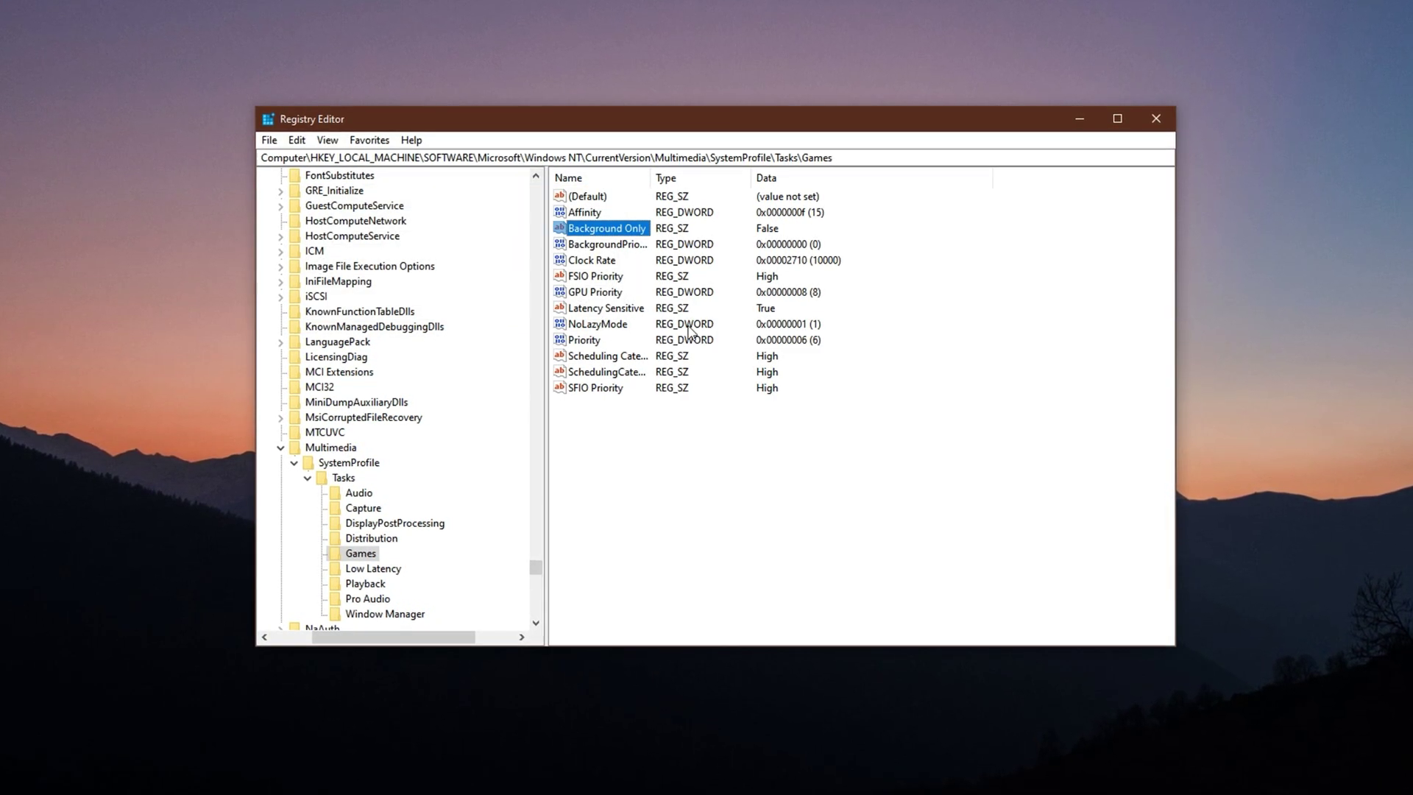
# Step: Replace GPU Priority's data 8 with hex e (14)
pyautogui.doubleClick(588, 292)
pyautogui.click(331, 281)
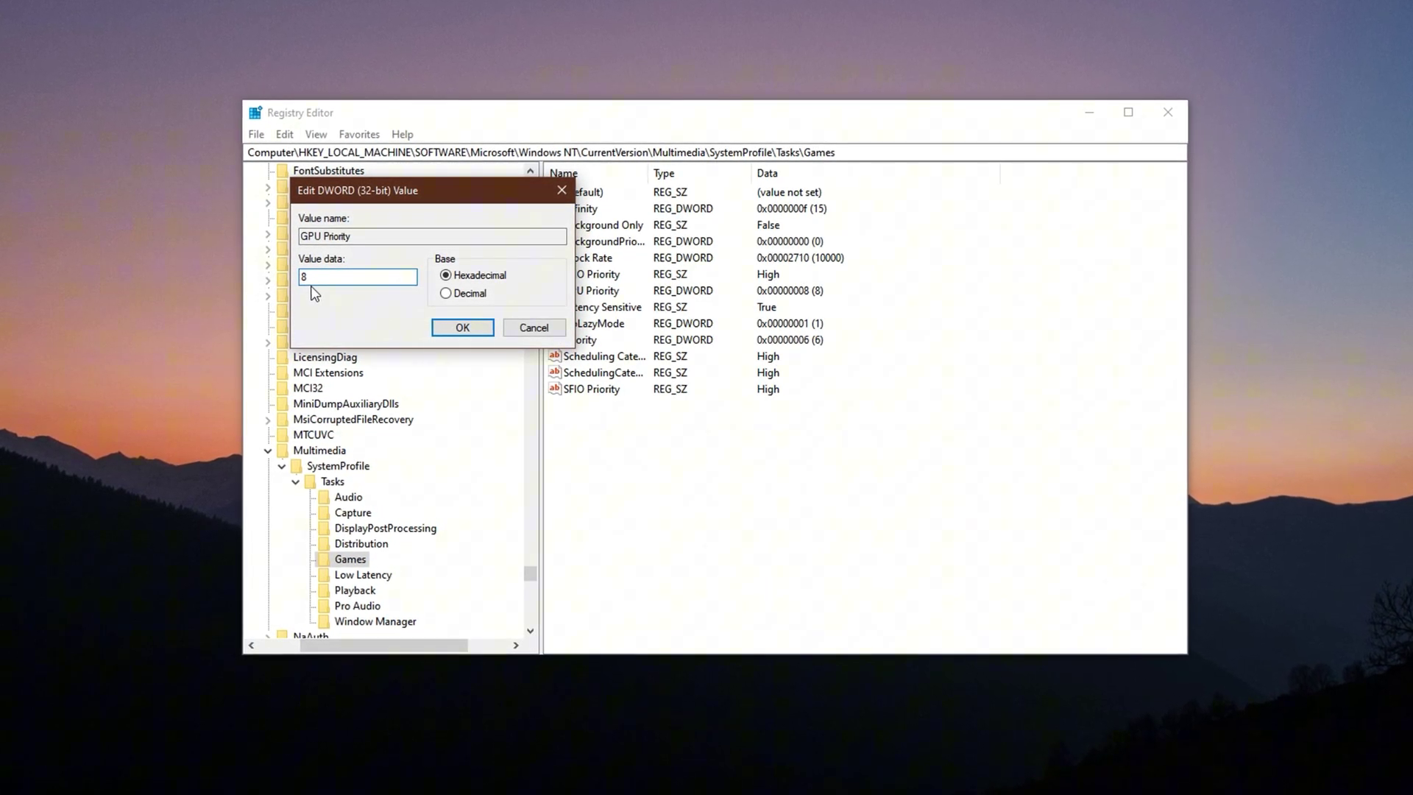
pyautogui.moveTo(310, 281); pyautogui.dragTo(287, 278)
pyautogui.write('e')
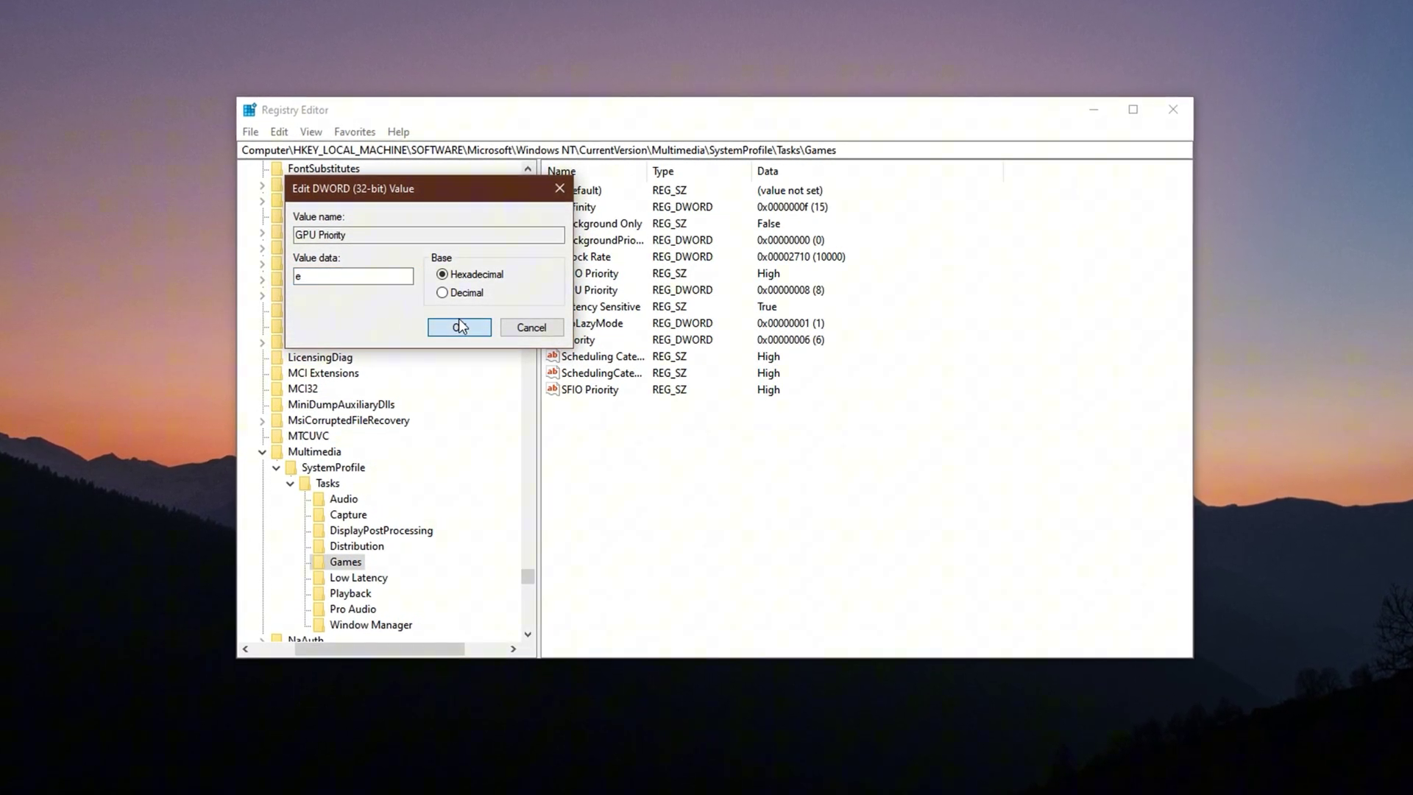
pyautogui.click(461, 327)
# Step: Set Priority to 6, and Scheduling Category and SFIO Priority to High
pyautogui.doubleClick(570, 338)
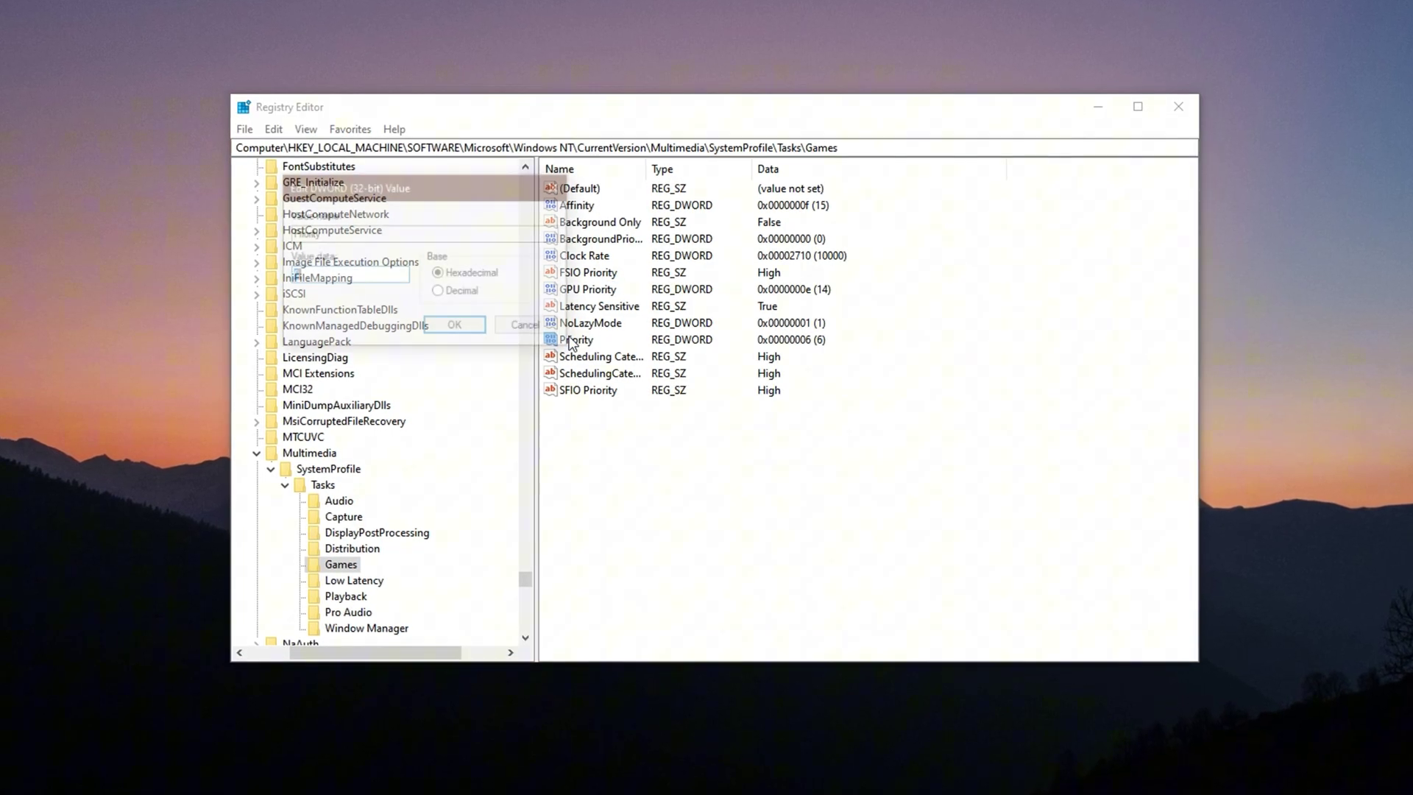
pyautogui.write('6')
pyautogui.click(451, 327)
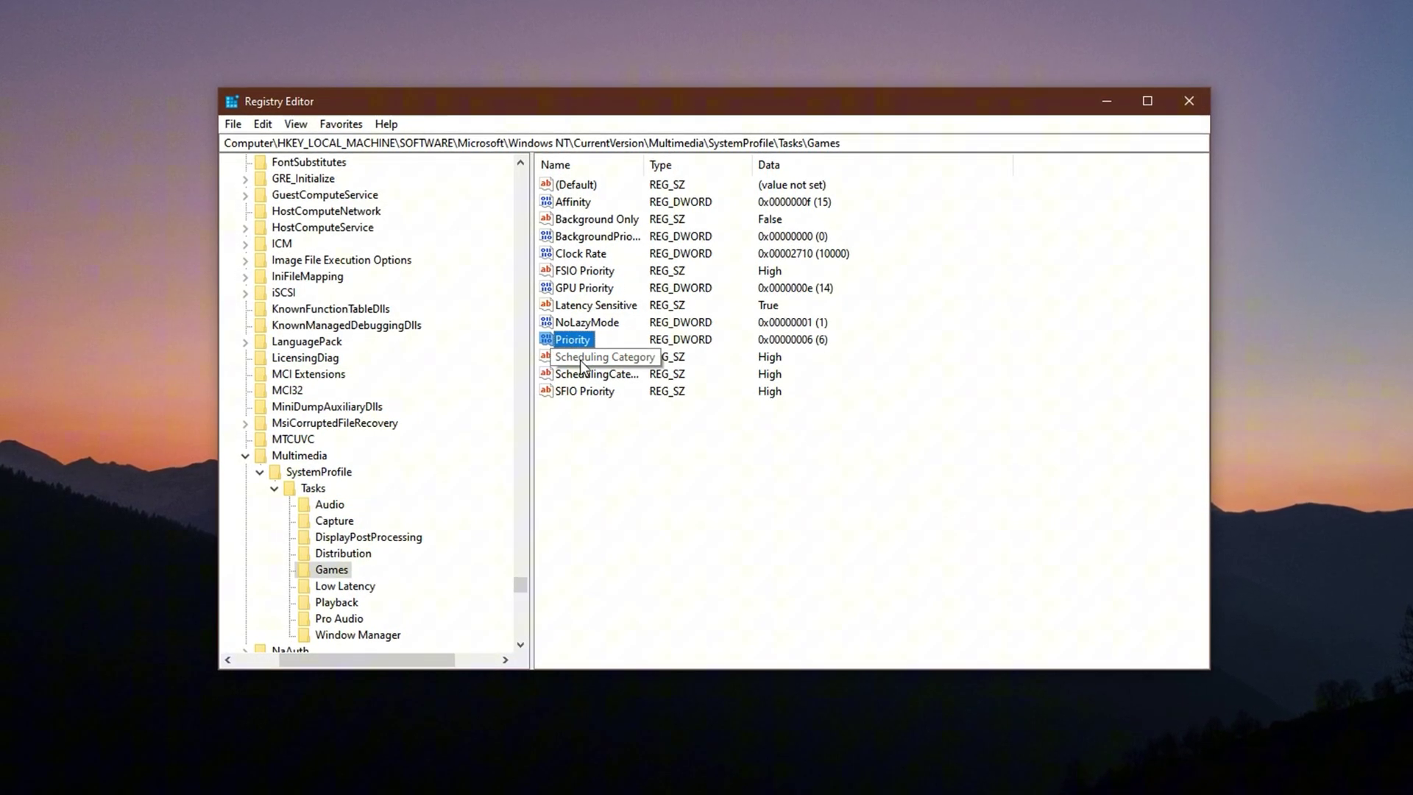
pyautogui.doubleClick(598, 356)
pyautogui.write('High')
pyautogui.click(493, 300)
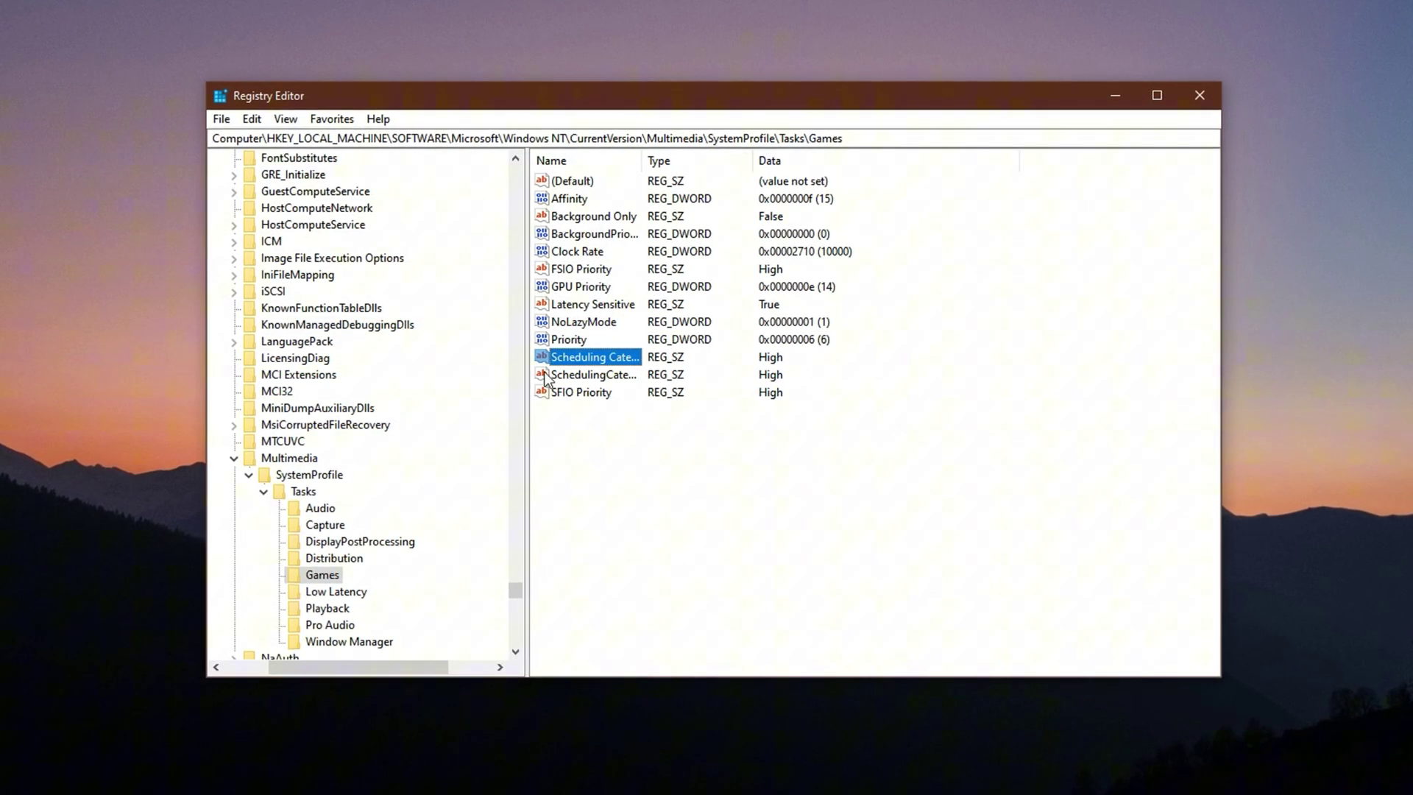
pyautogui.click(568, 391)
pyautogui.doubleClick(566, 391)
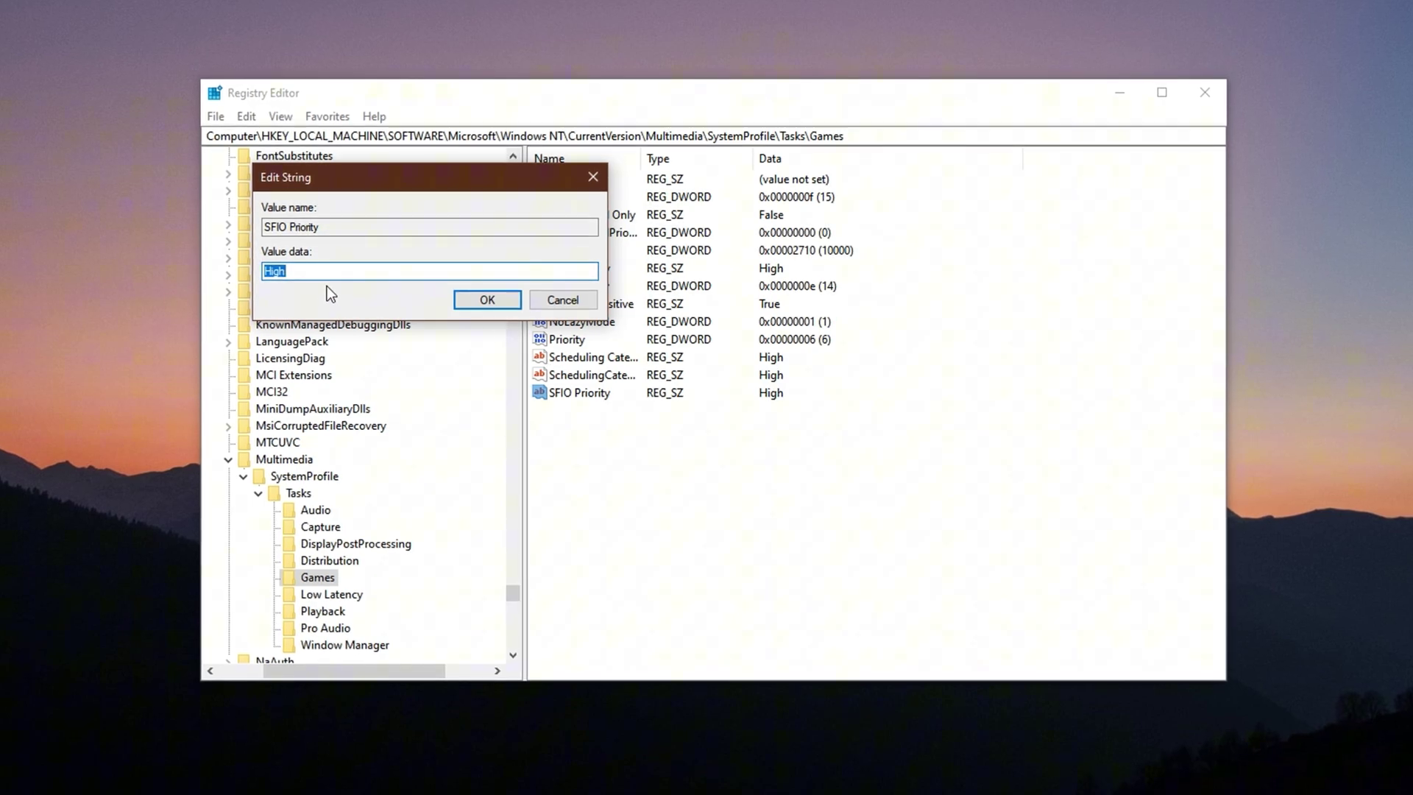
pyautogui.write('High')
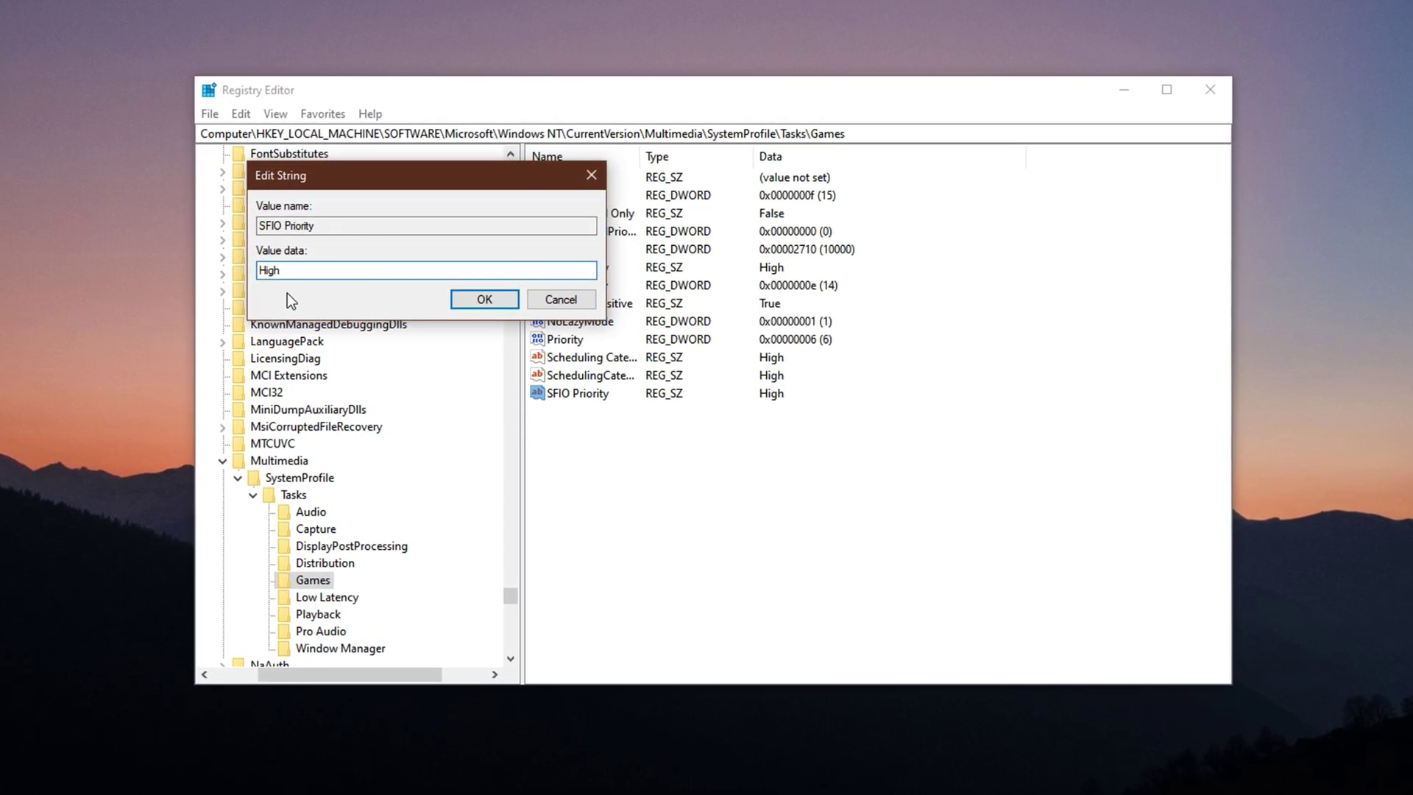
pyautogui.click(465, 298)
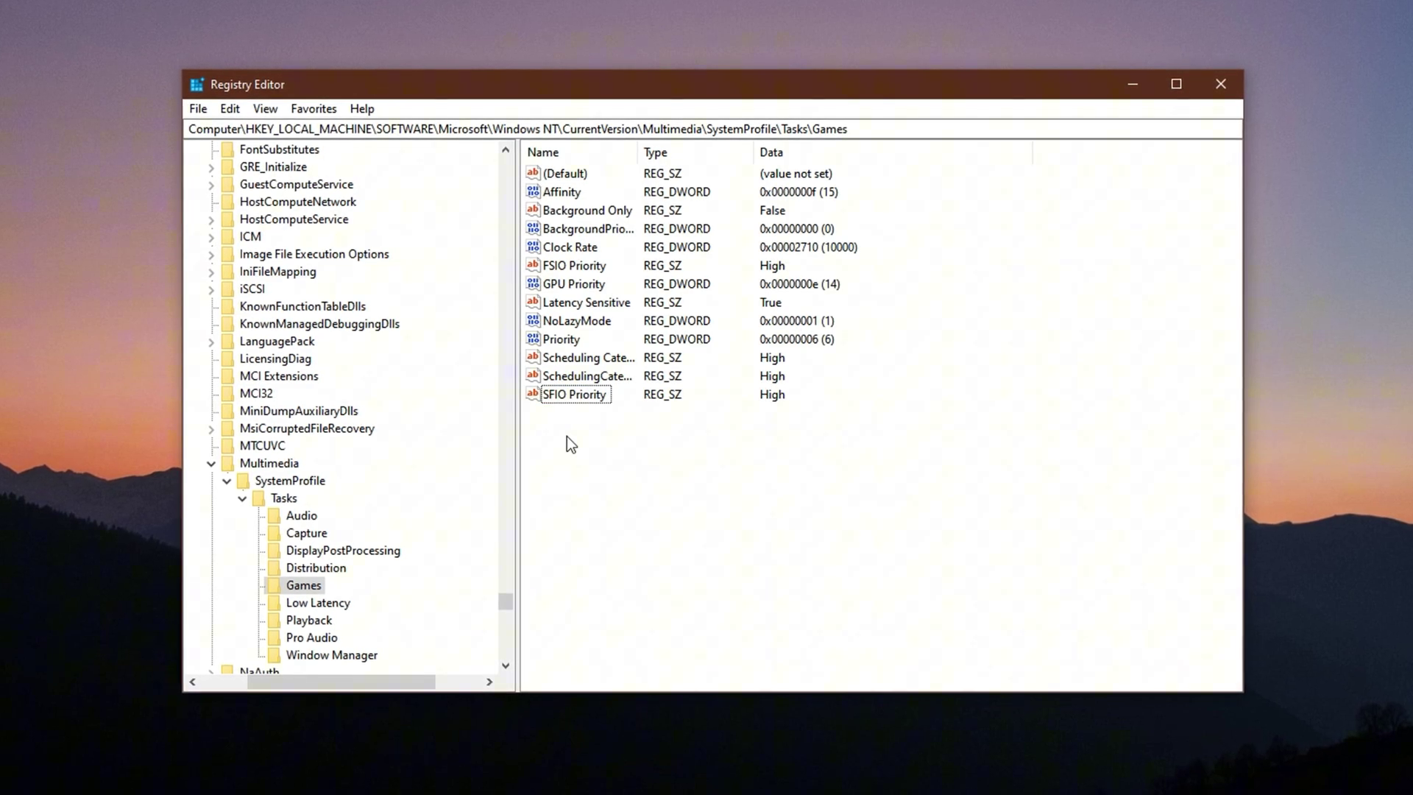
pyautogui.rightClick(567, 436)
pyautogui.moveTo(577, 447)
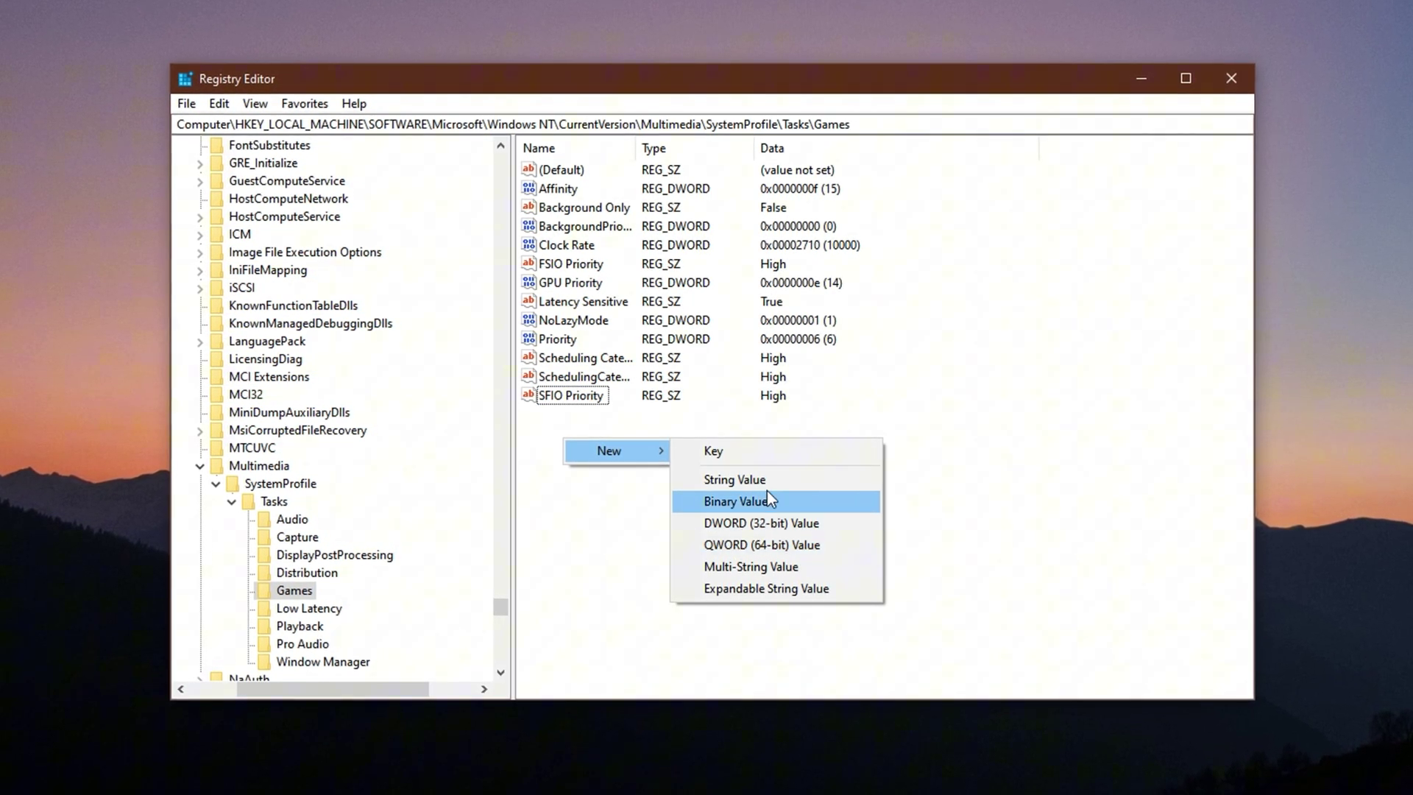
pyautogui.click(608, 506)
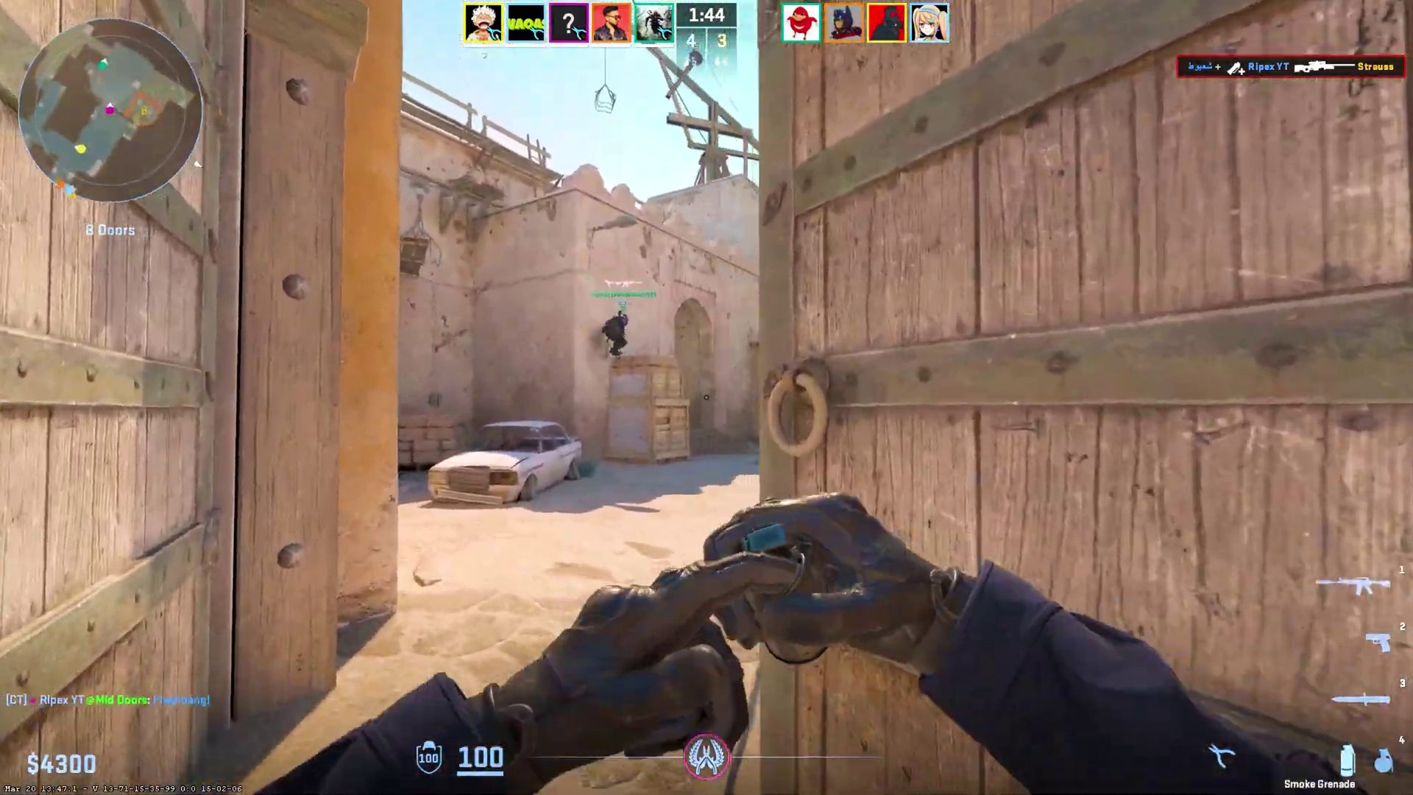
# Step: Throw the smoke grenade at Bombsite B and walk back through B Doors toward Mid Doors
pyautogui.click(707, 398)
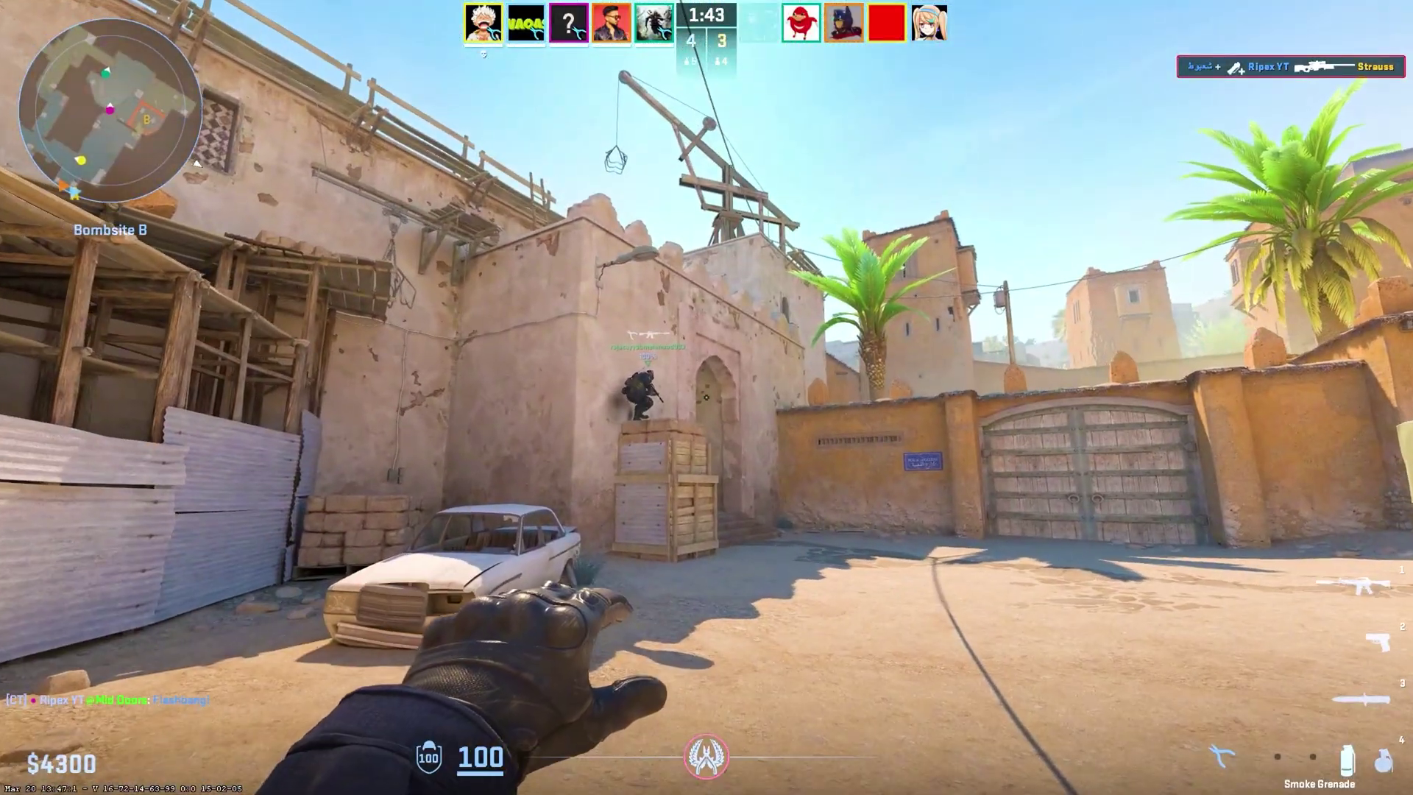
pyautogui.press('w')
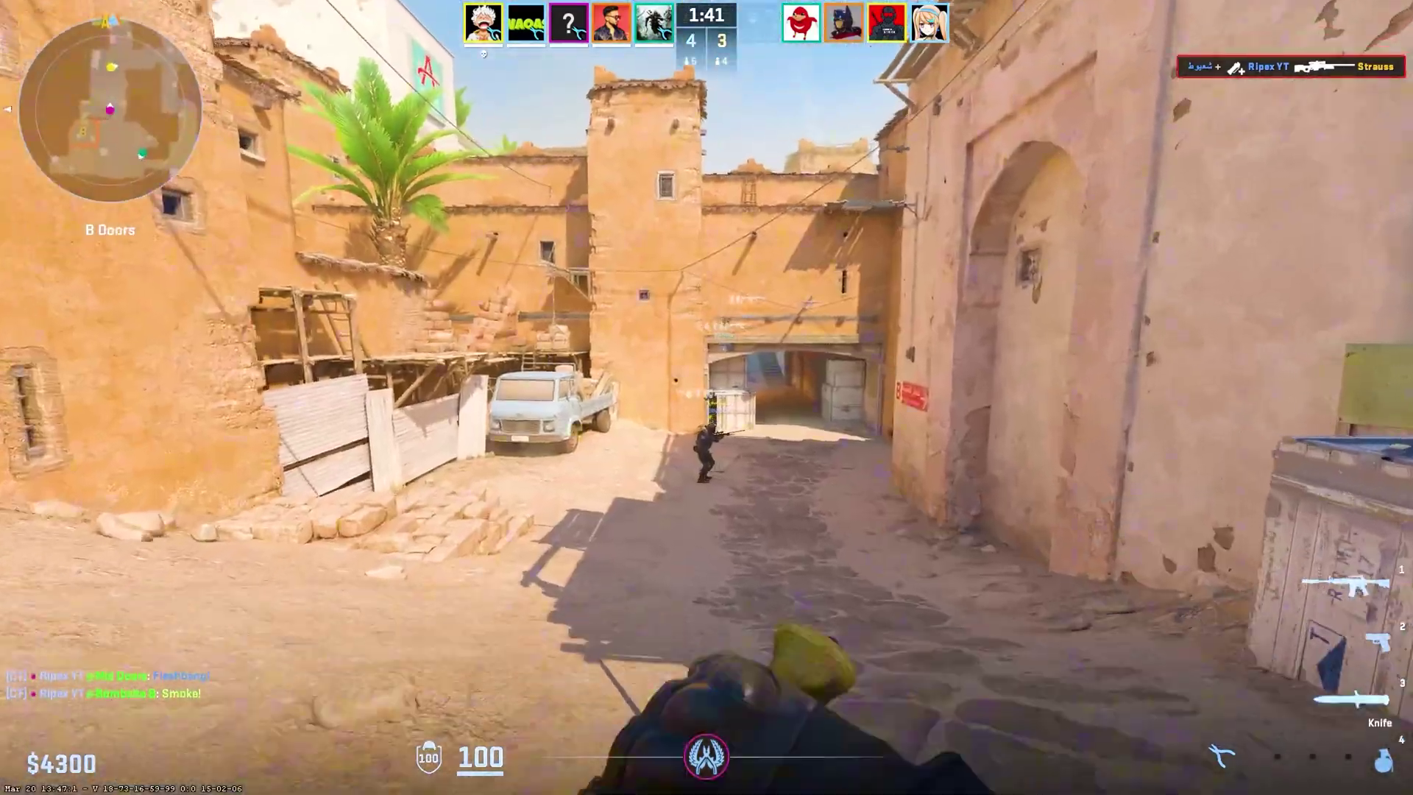
pyautogui.press('w')
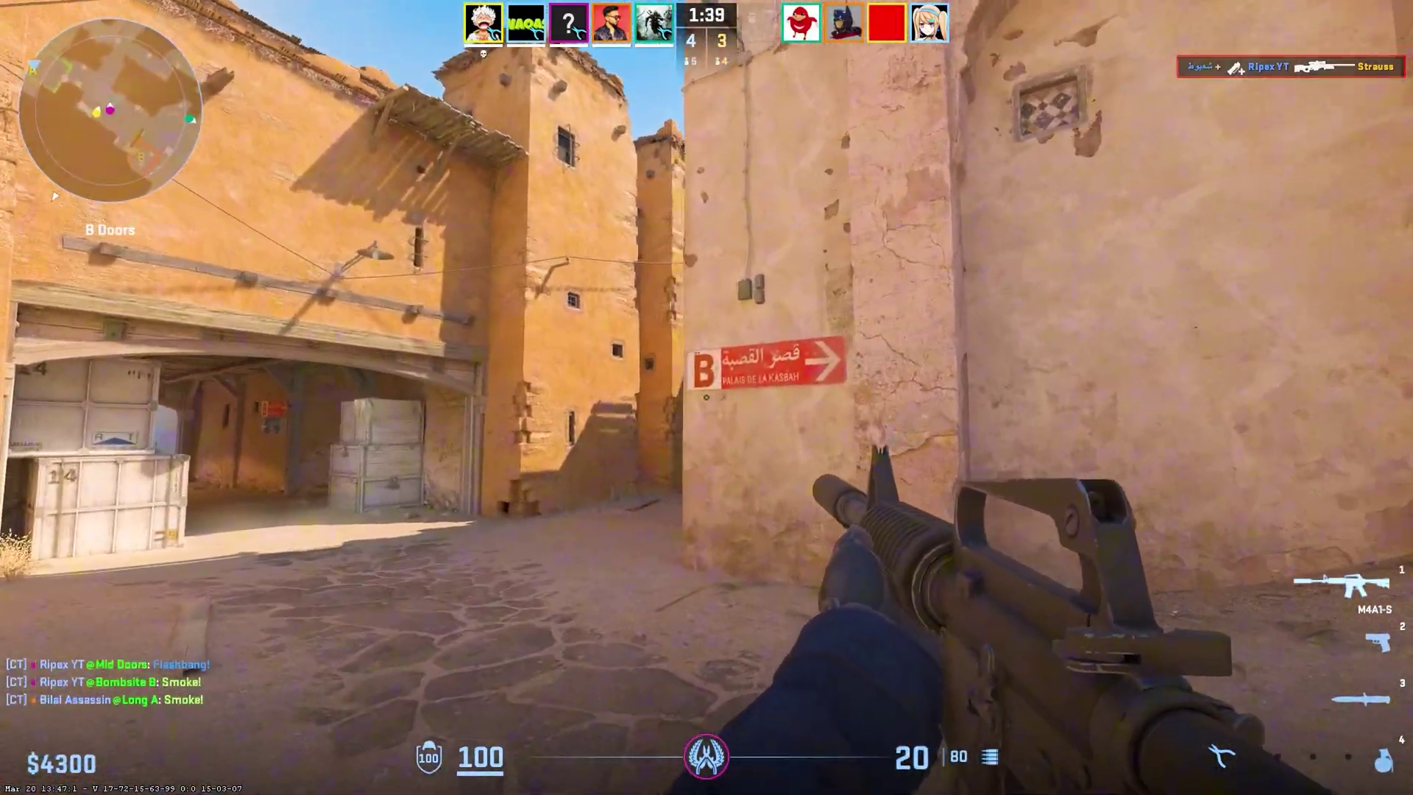
pyautogui.press('w')
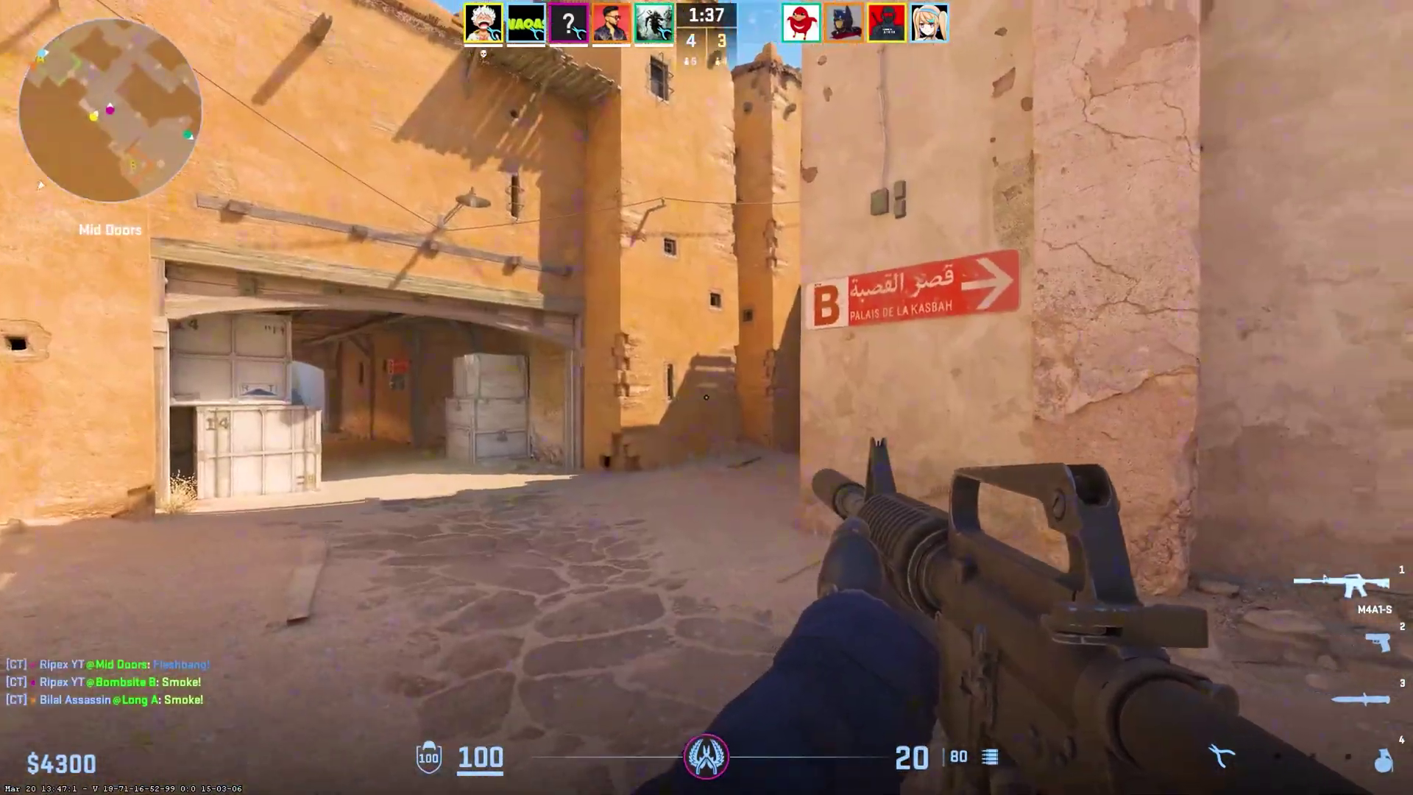
pyautogui.press('w')
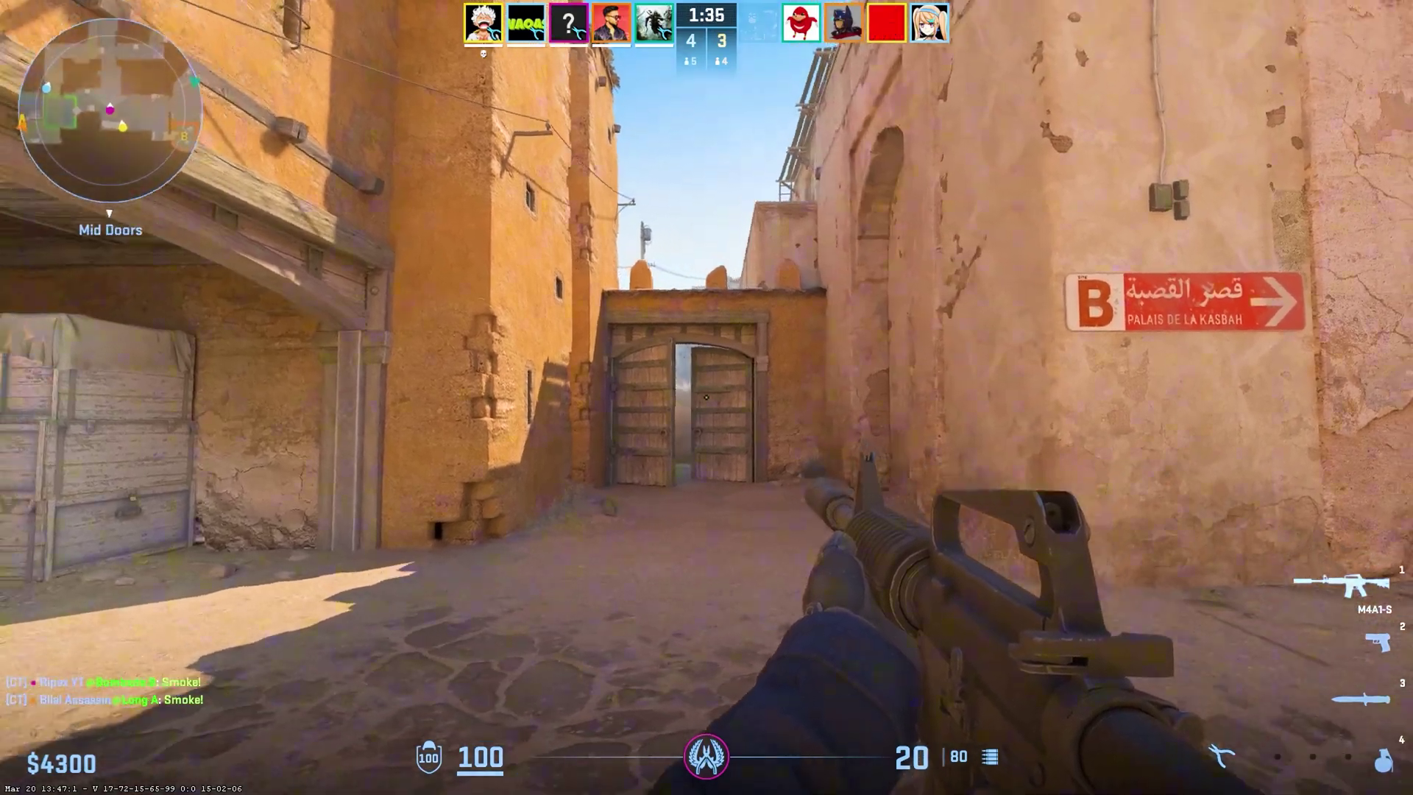
# Step: Cycle knife, HE grenade and knife, inspect it, then take the M4A1-S toward Long A
pyautogui.press('w')
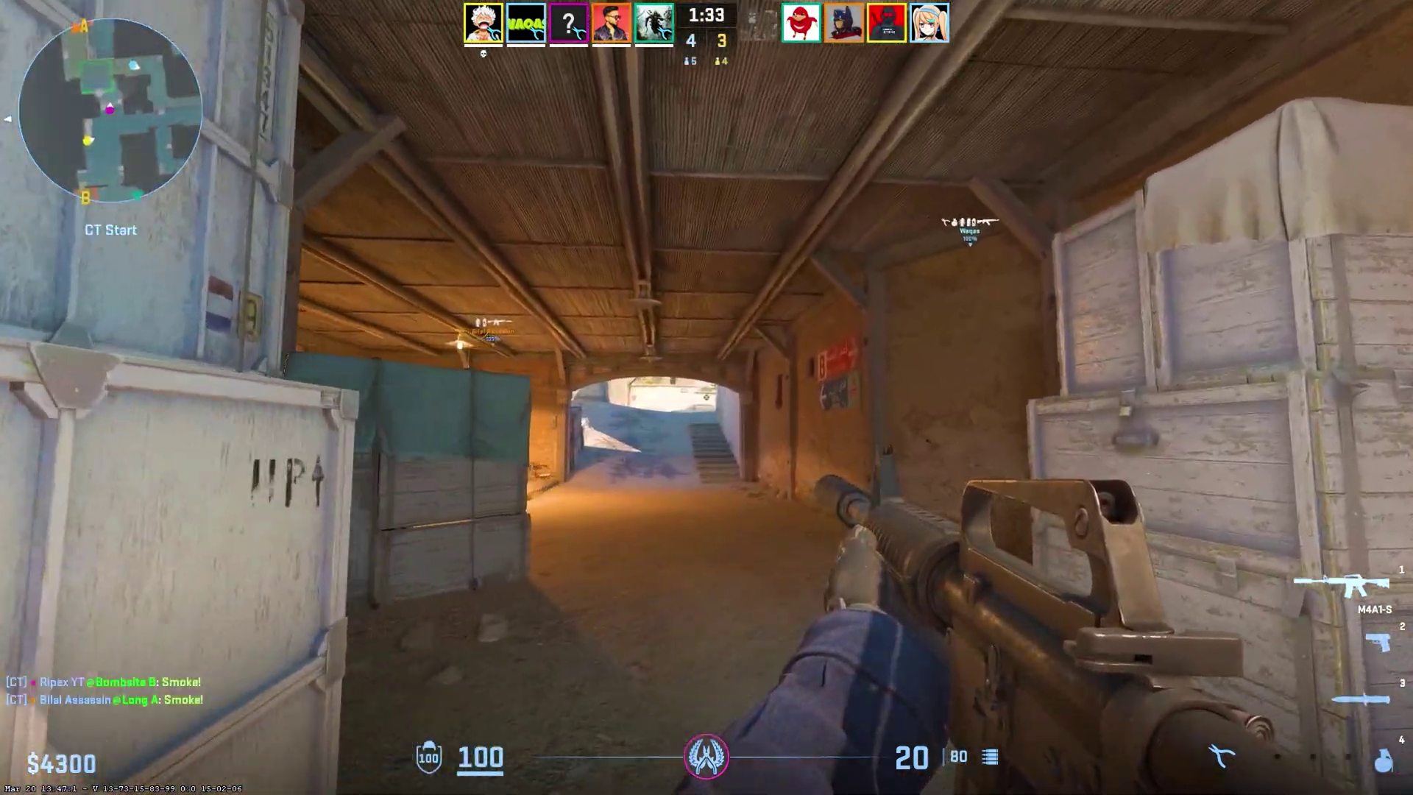
pyautogui.press('3')
pyautogui.press('w')
pyautogui.press('4')
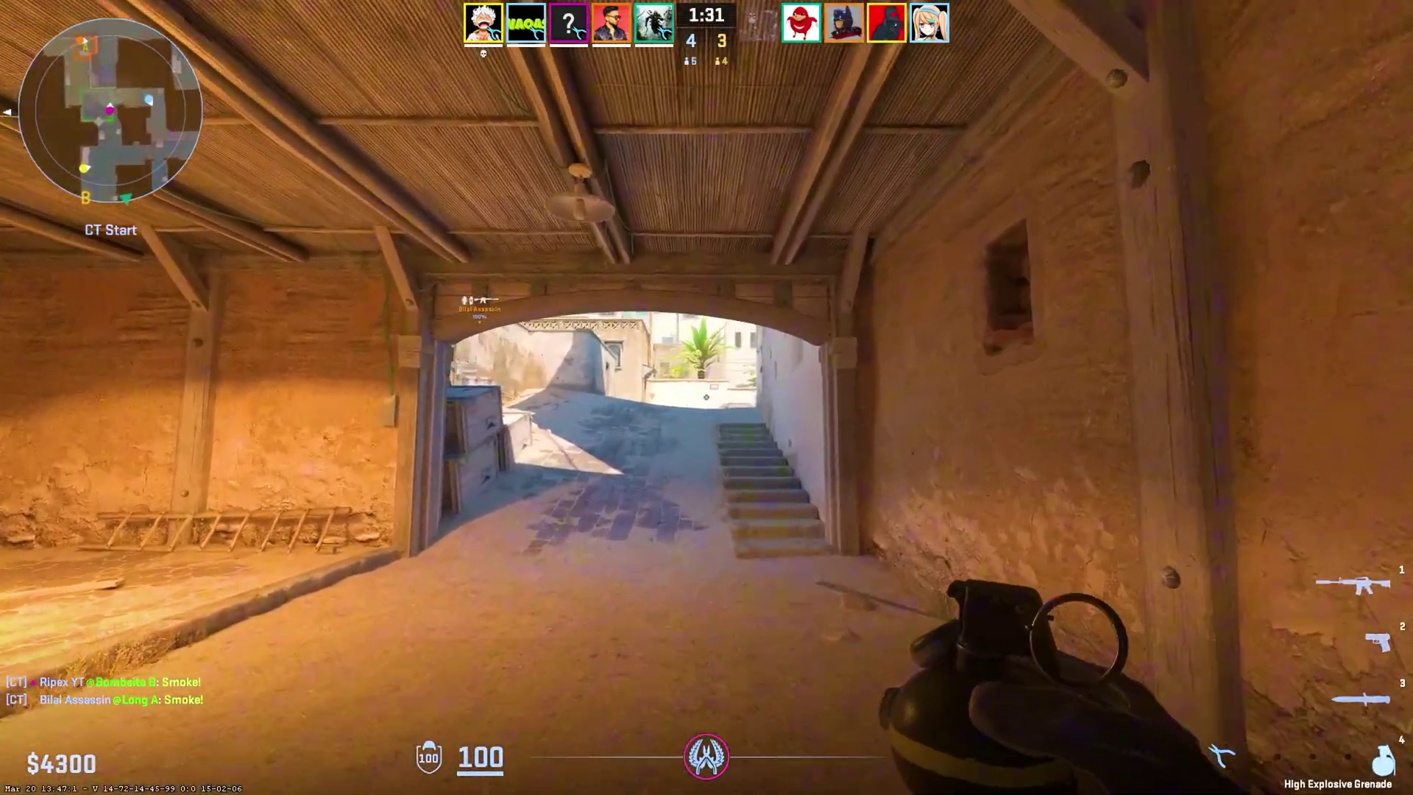
pyautogui.press('w')
pyautogui.press('3')
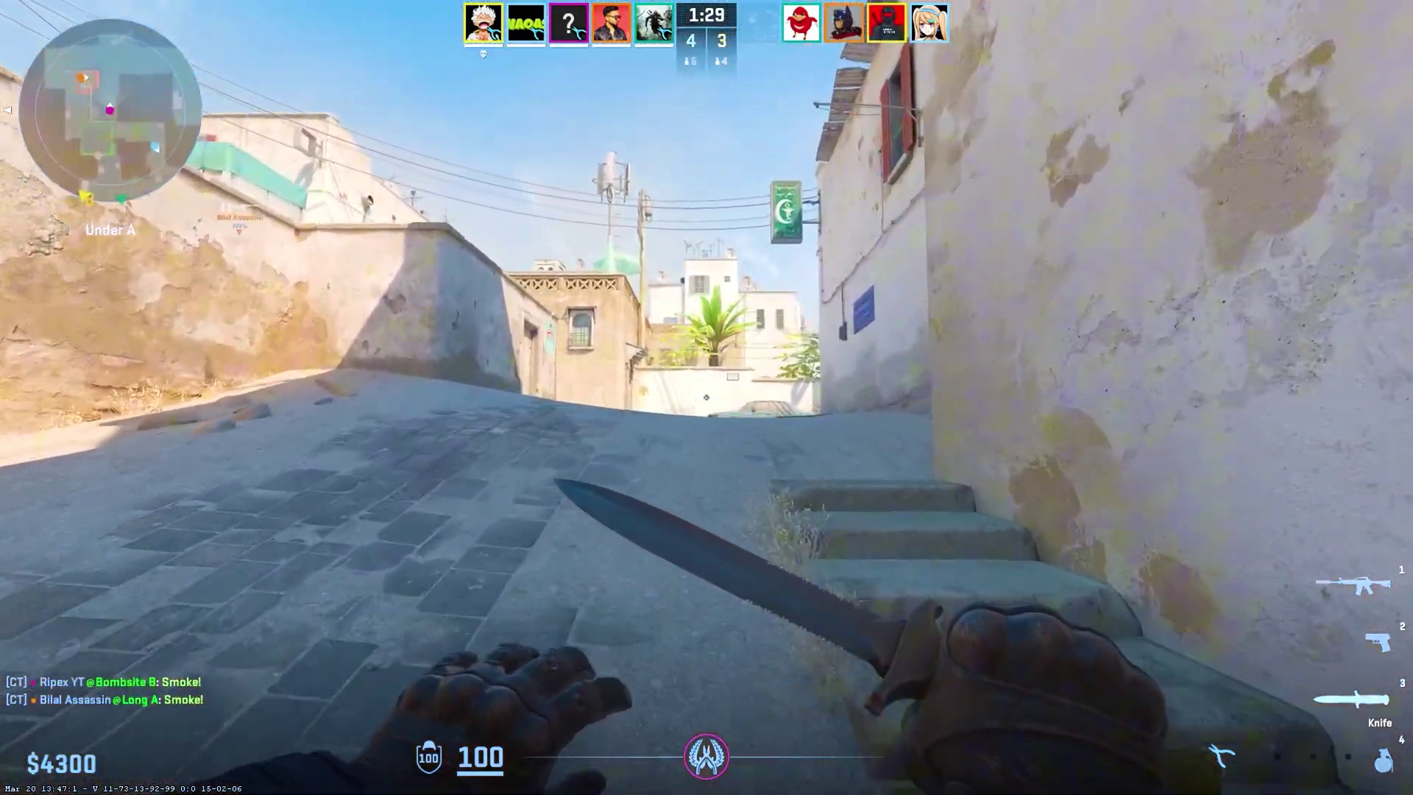
pyautogui.press('w')
pyautogui.press('f')
pyautogui.press('1')
pyautogui.press('w')
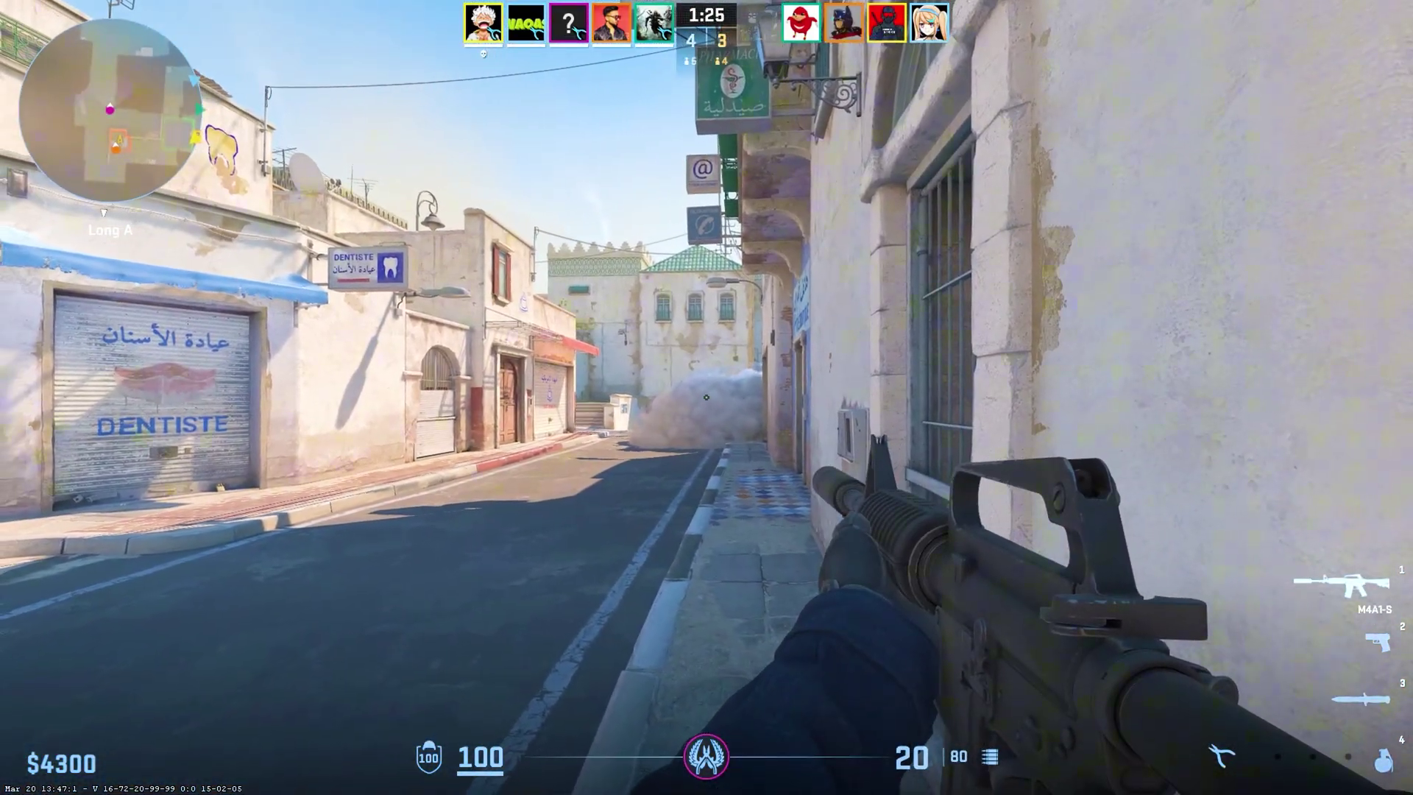